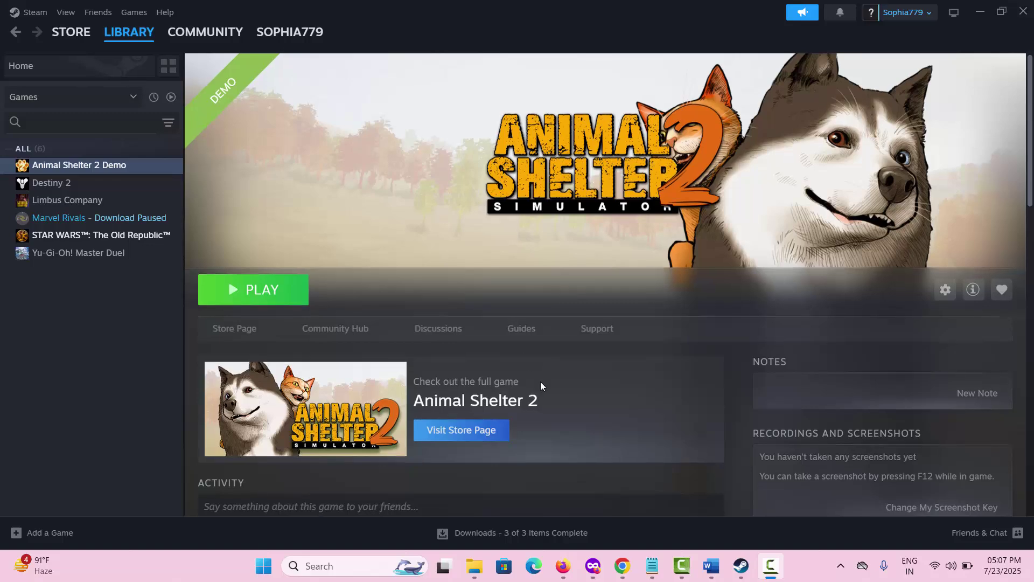
scroll(541, 384, "down", 2)
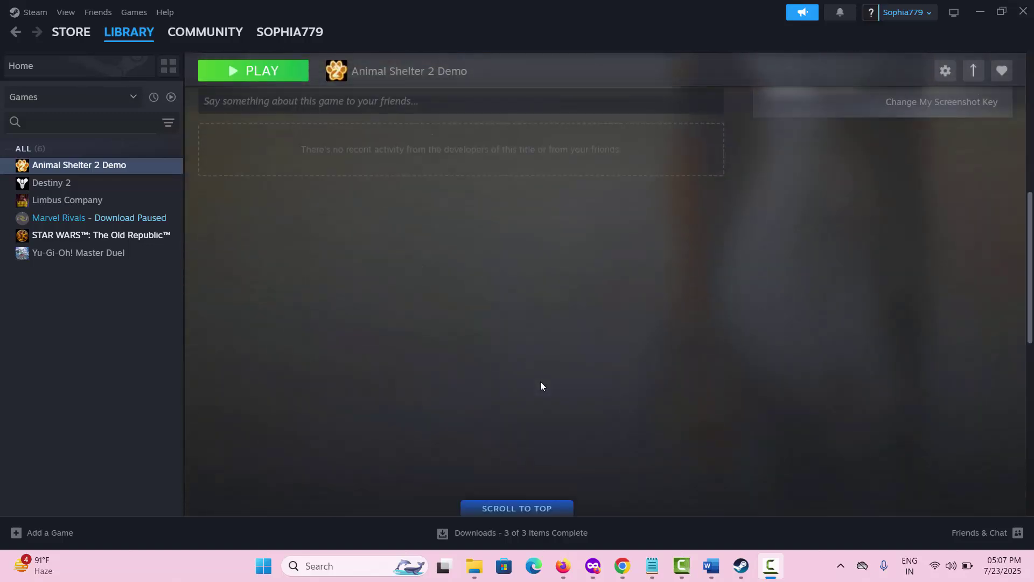
Open the Animal Shelter 2 Demo store page from its library entry and scroll through the listing.
scroll(541, 384, "up", 7)
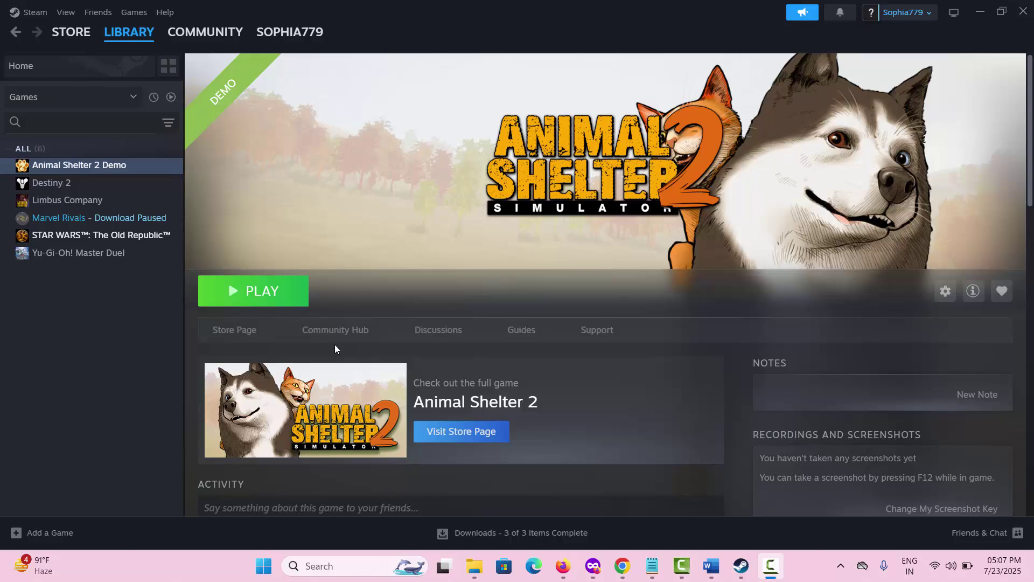
left_click(257, 337)
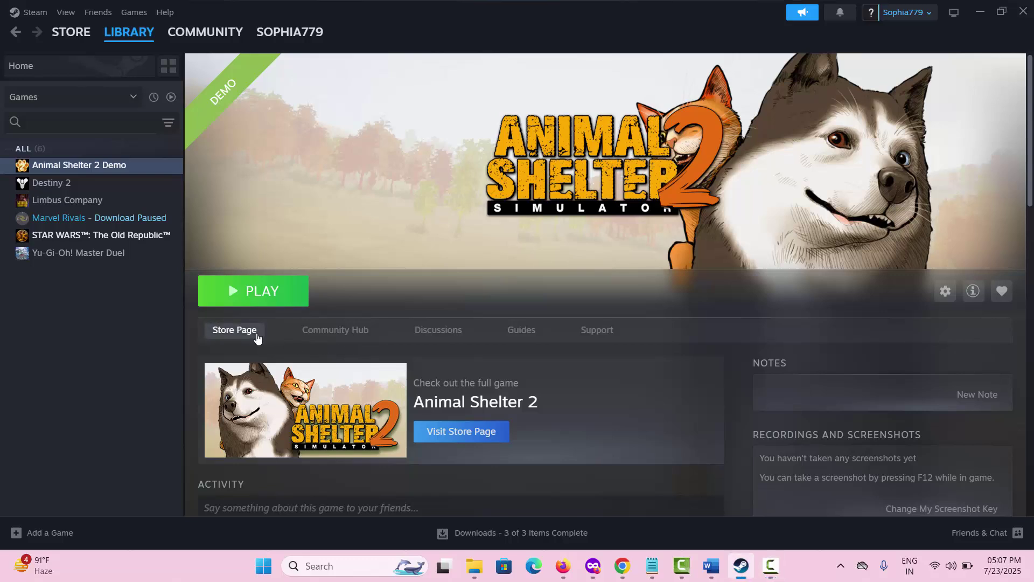
left_click(257, 337)
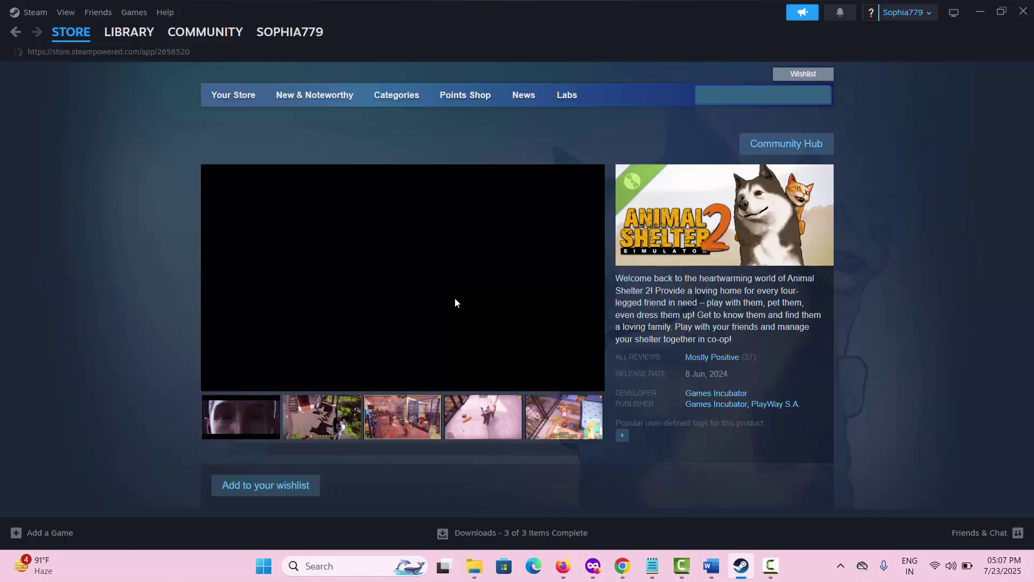
scroll(445, 386, "down", 2)
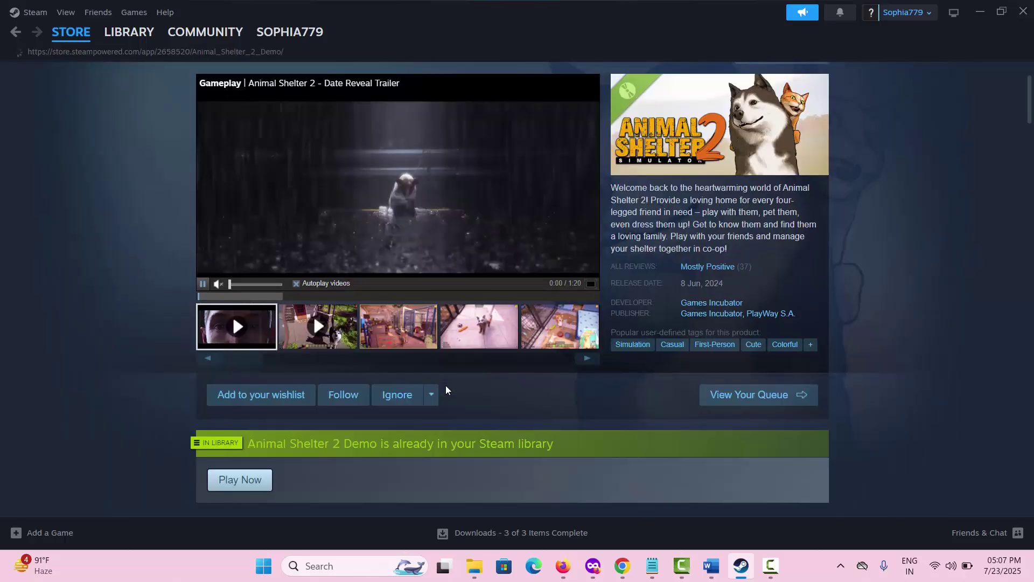
scroll(445, 385, "down", 2)
scroll(445, 386, "down", 4)
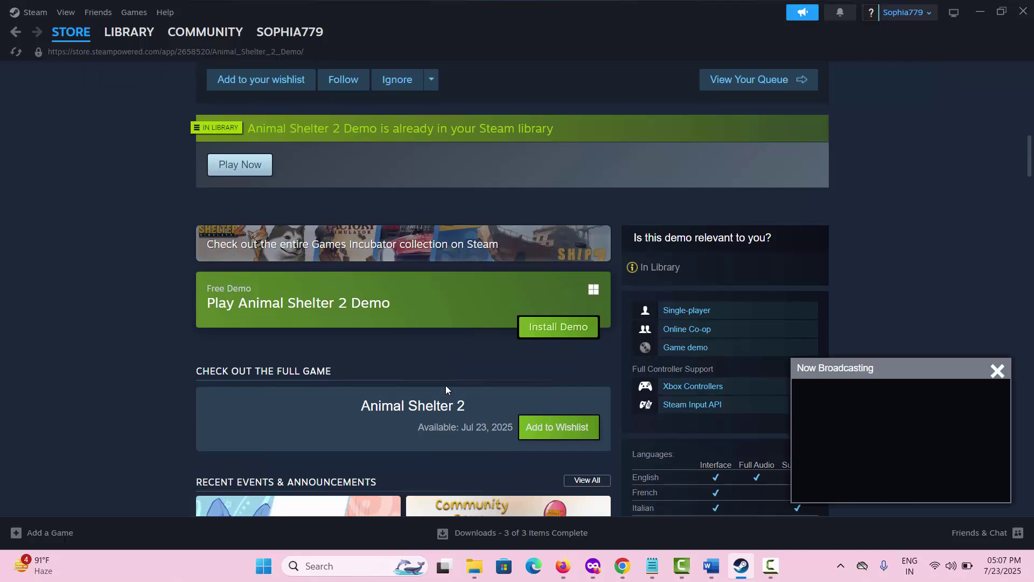
scroll(445, 386, "down", 2)
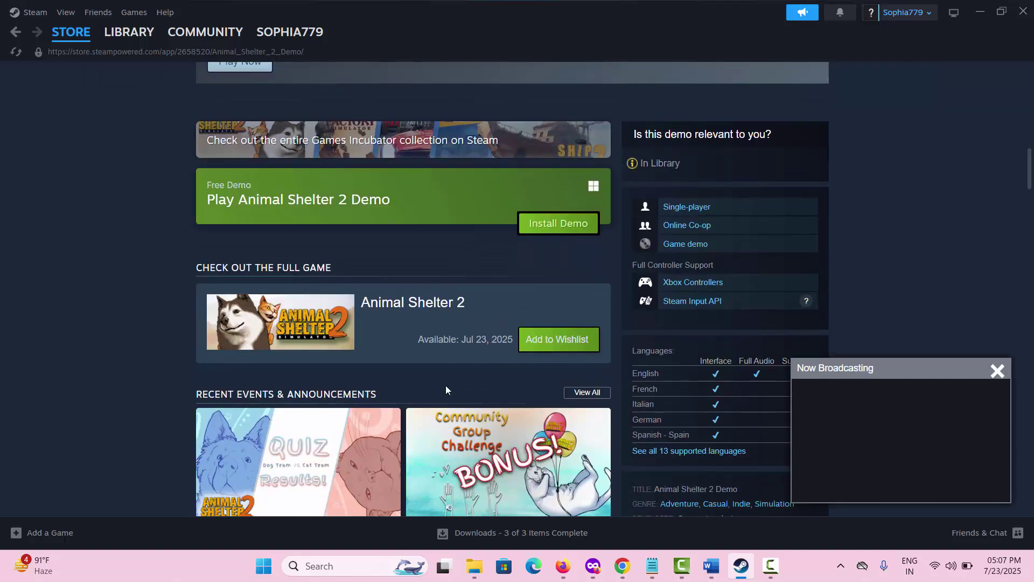
scroll(445, 385, "down", 1)
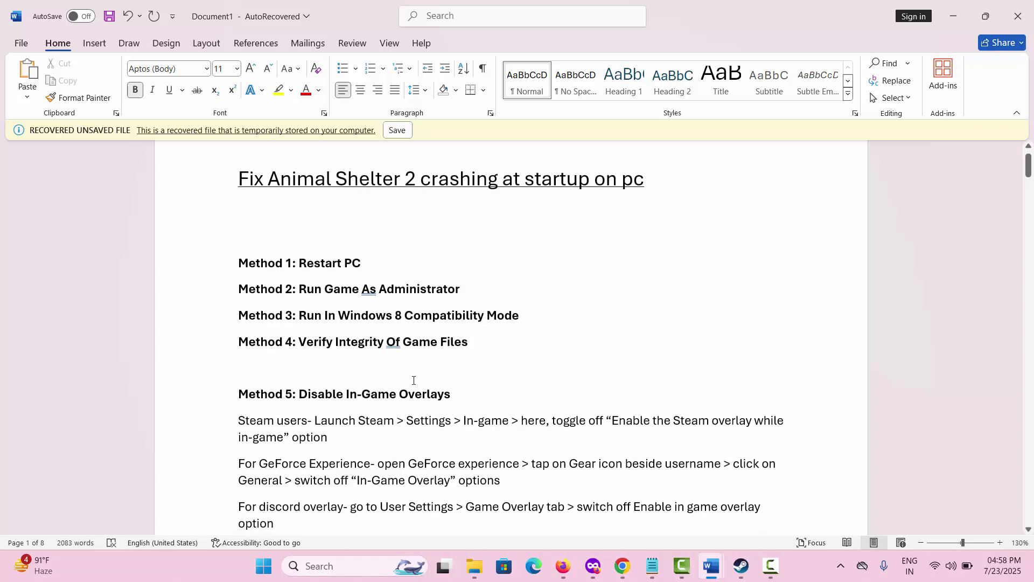
scroll(414, 380, "down", 2)
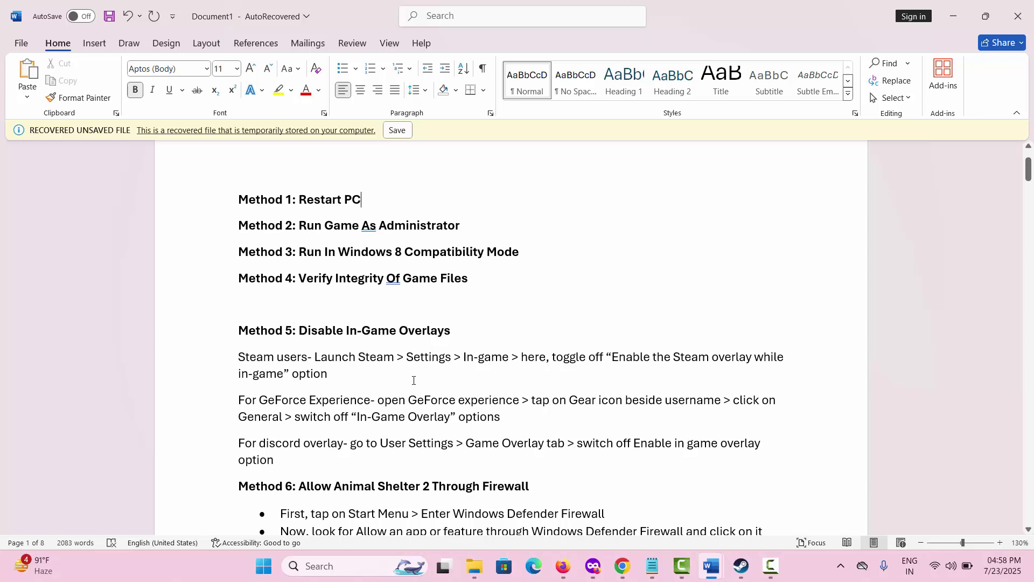
left_click(272, 575)
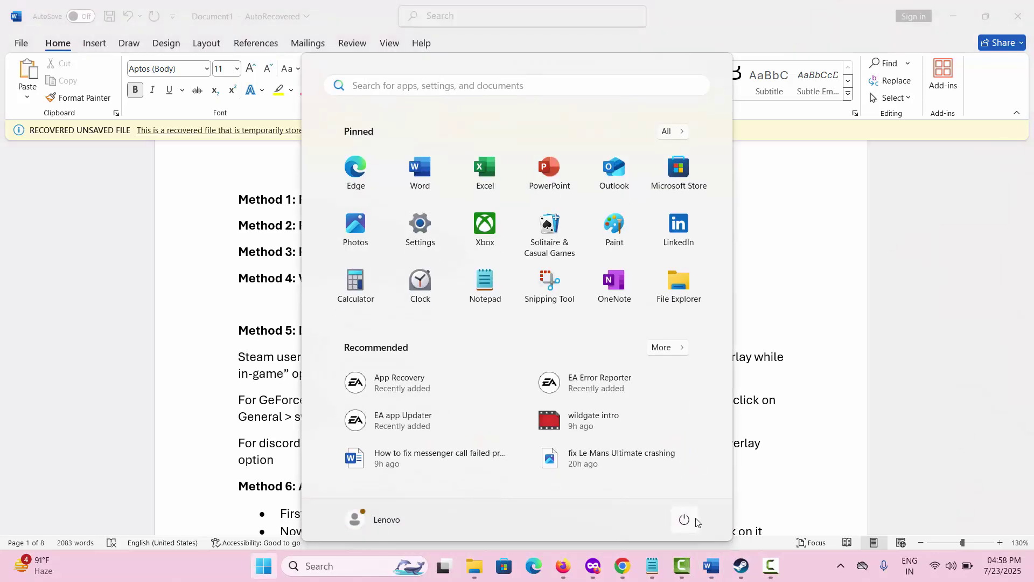
Reveal the Start menu's Restart option, dismiss it without restarting, close Start, and return to Steam.
left_click(696, 518)
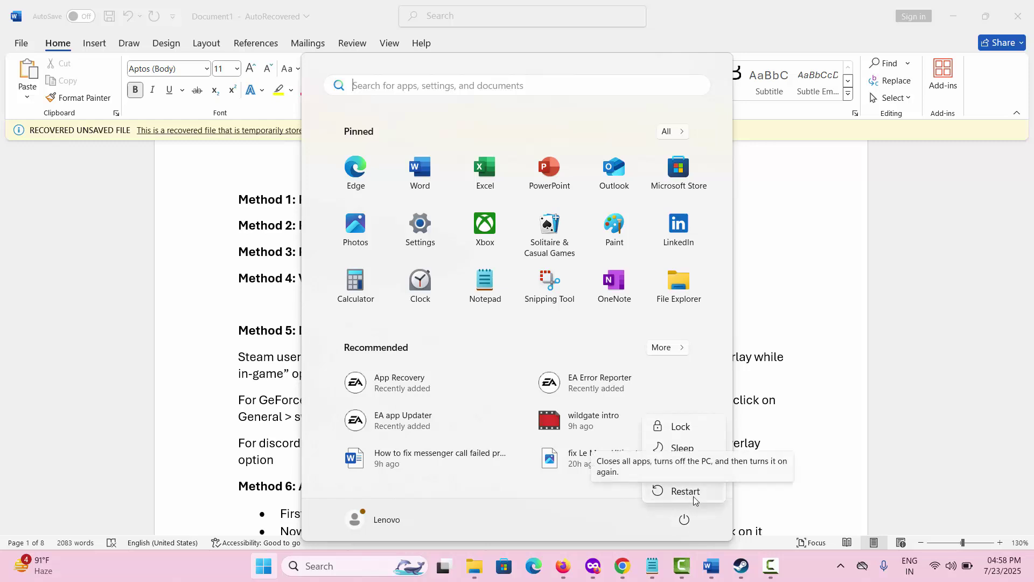
left_click(844, 427)
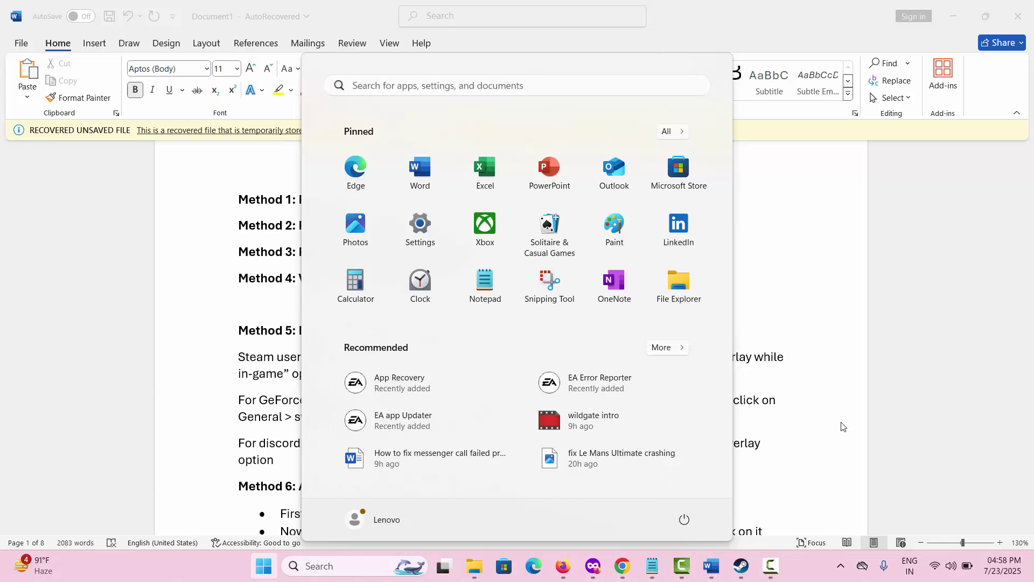
left_click(844, 426)
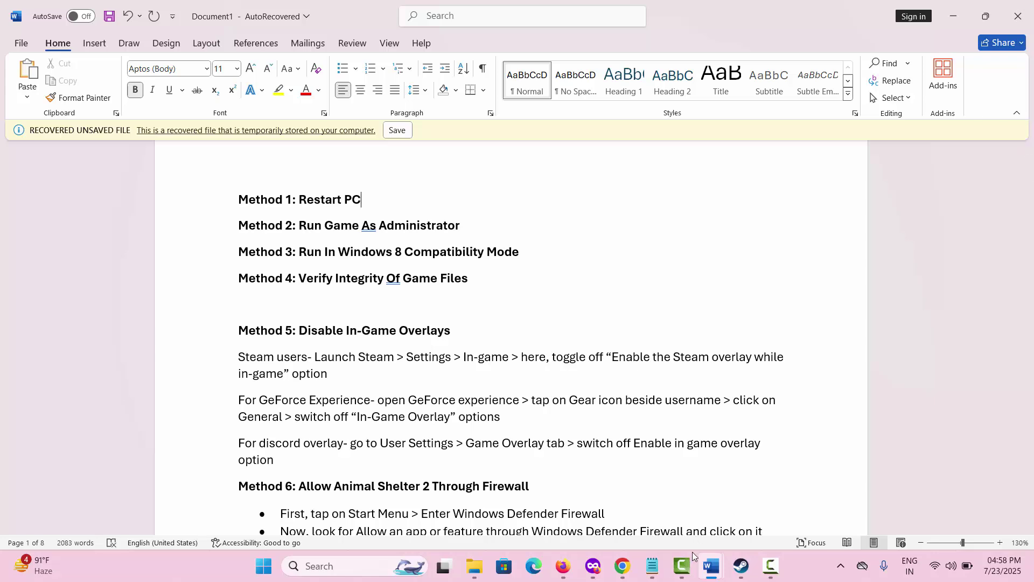
left_click(743, 574)
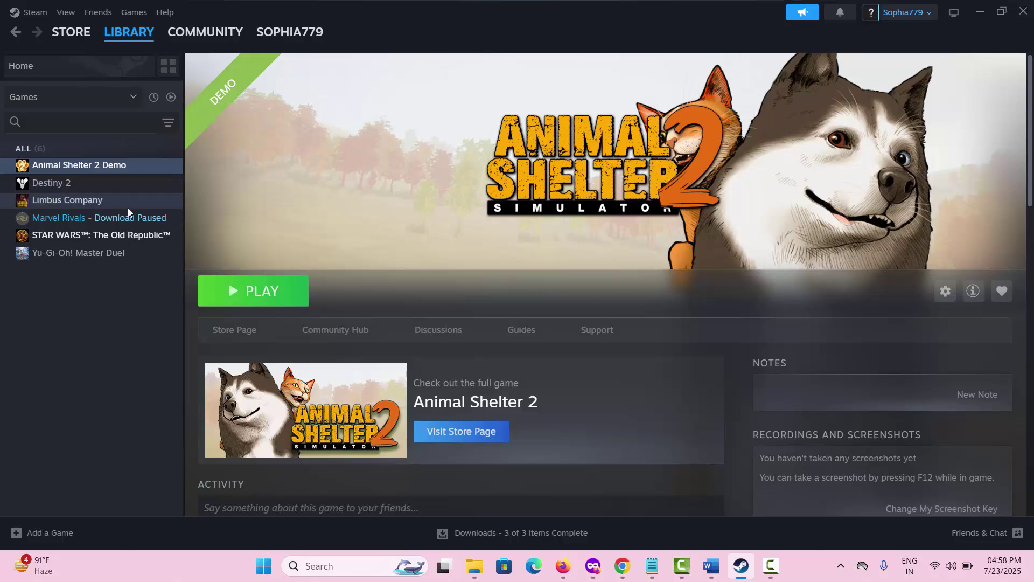
Open the demo's Properties at Installed Files and launch its install folder.
mouse_move(132, 37)
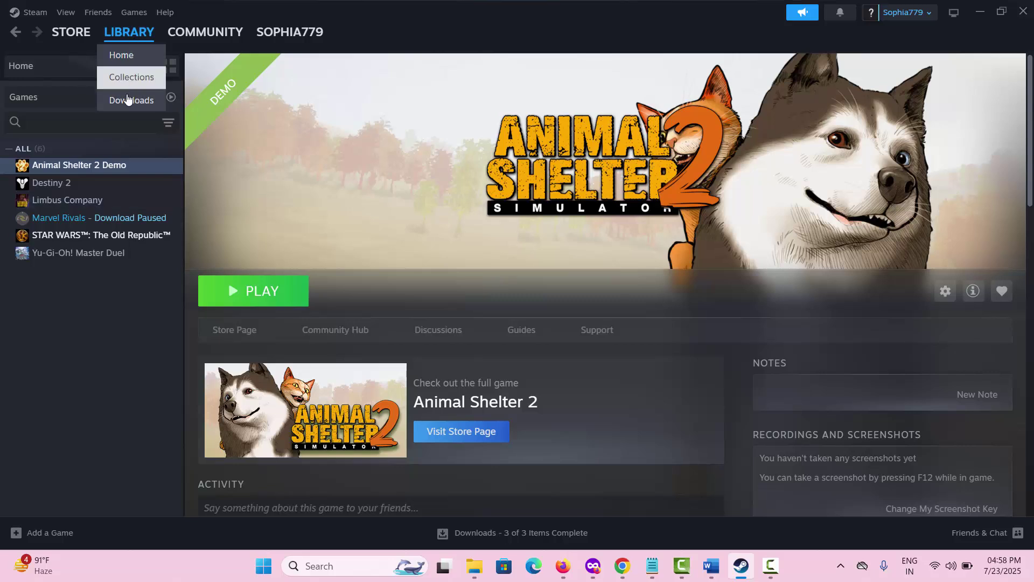
right_click(108, 167)
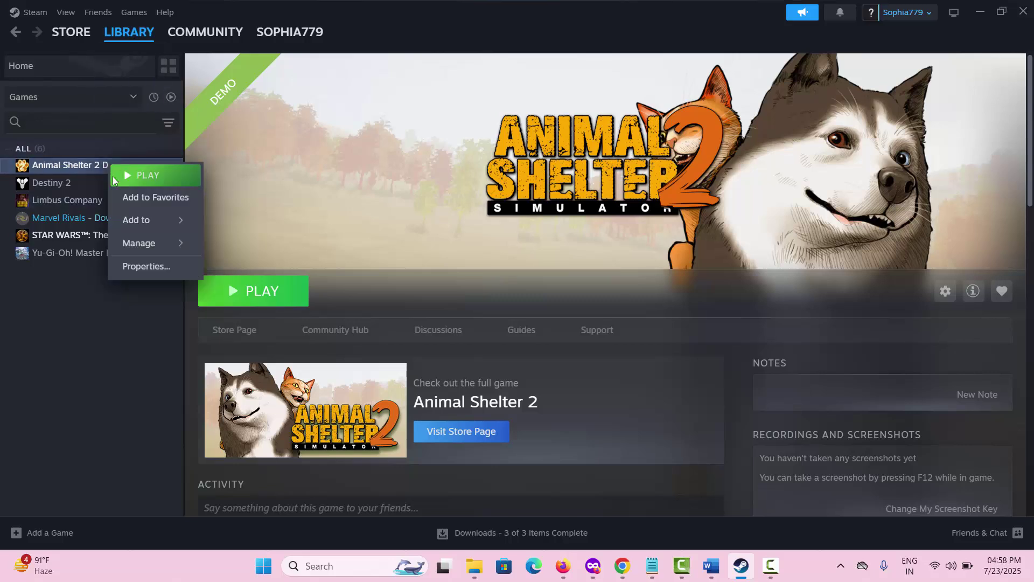
left_click(145, 266)
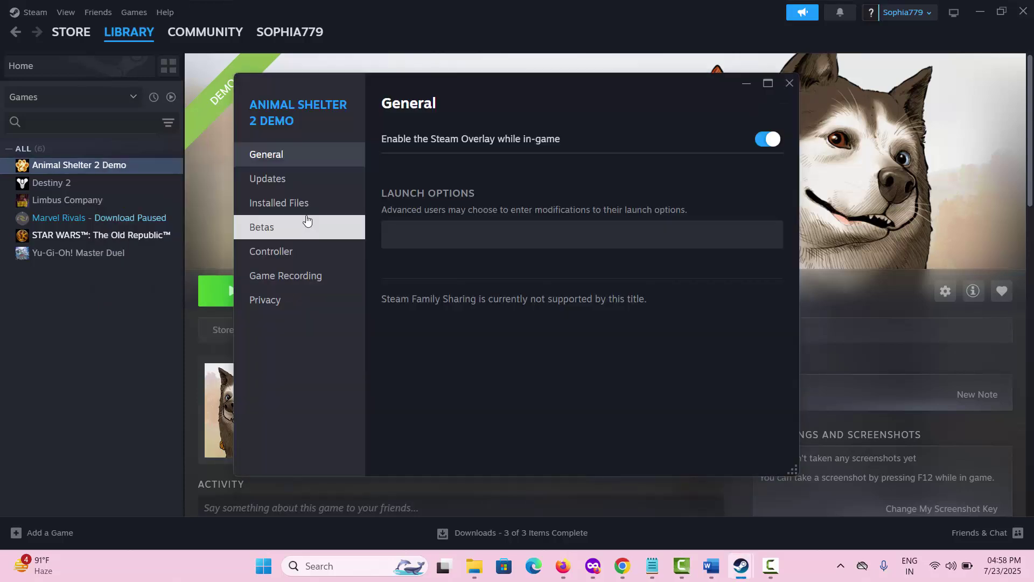
left_click(309, 210)
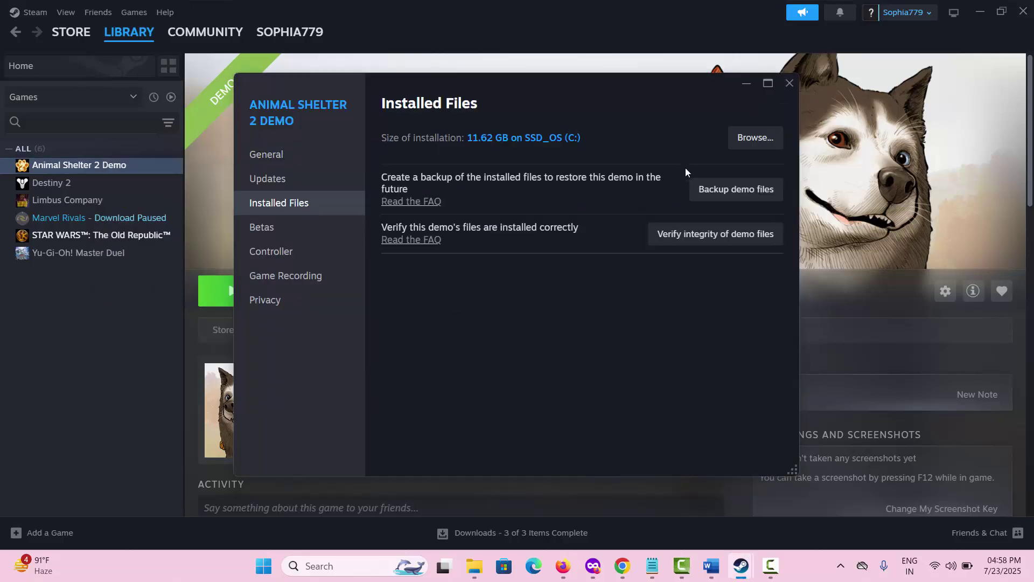
left_click(755, 139)
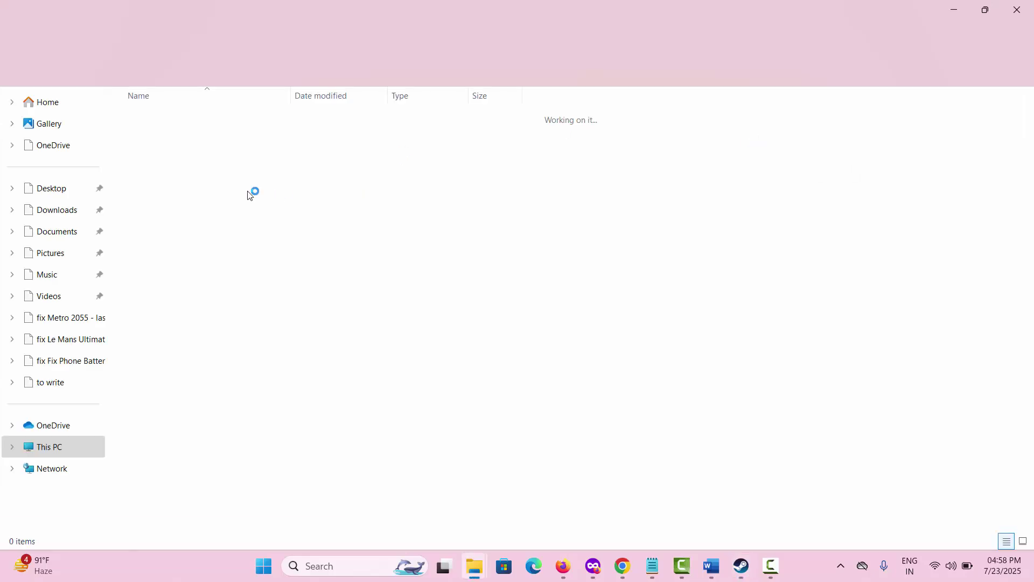
Set the demo executable to run as administrator in Windows 8 compatibility mode.
mouse_move(248, 190)
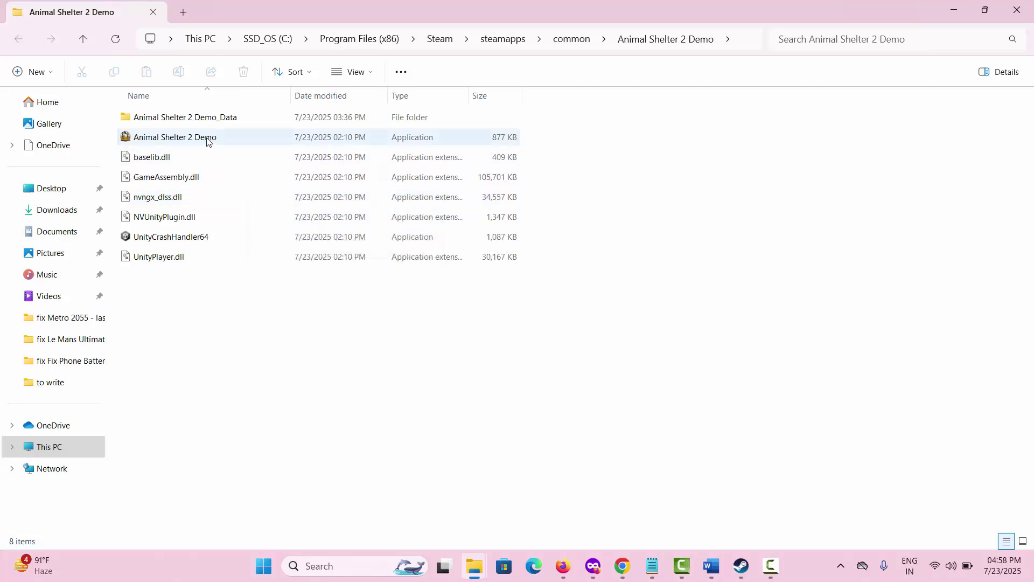
mouse_move(208, 142)
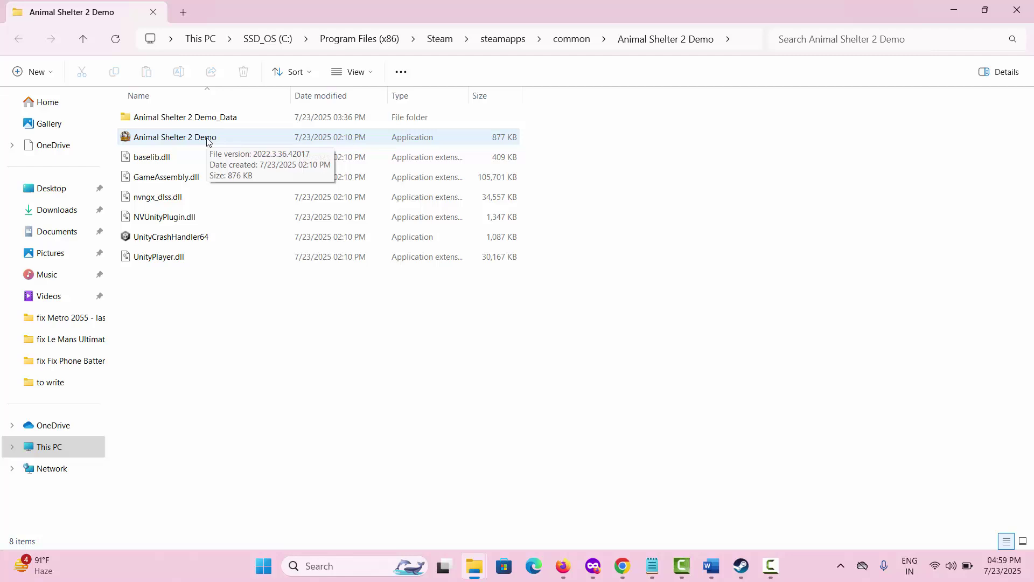
left_click(207, 139)
right_click(208, 140)
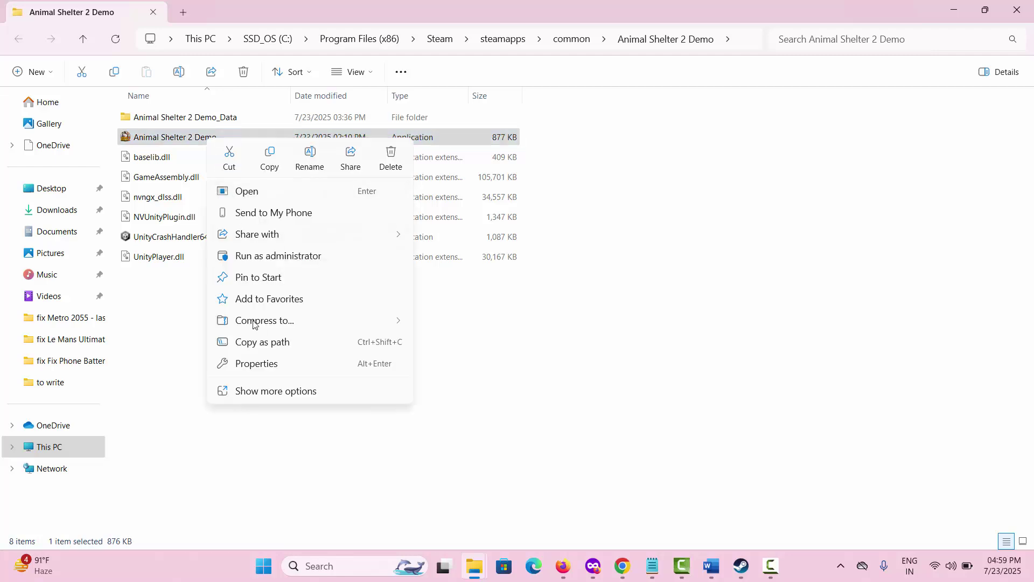
left_click(256, 363)
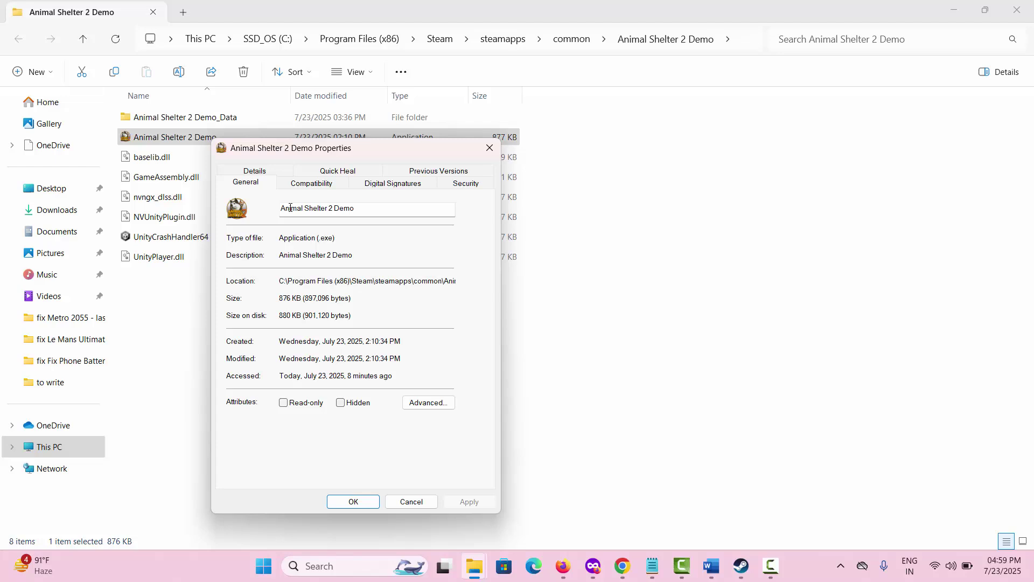
left_click(298, 183)
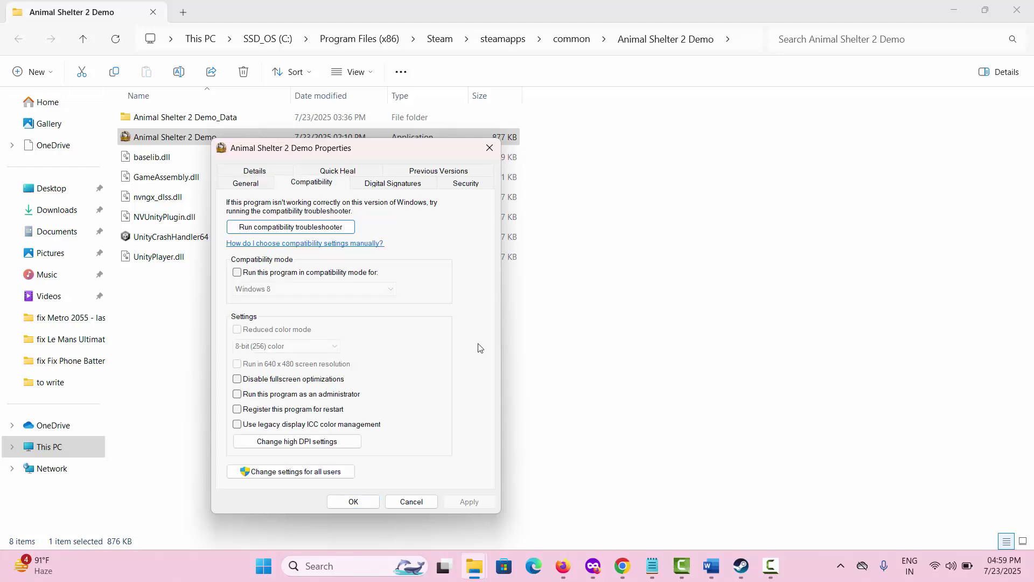
left_click(237, 394)
left_click(238, 272)
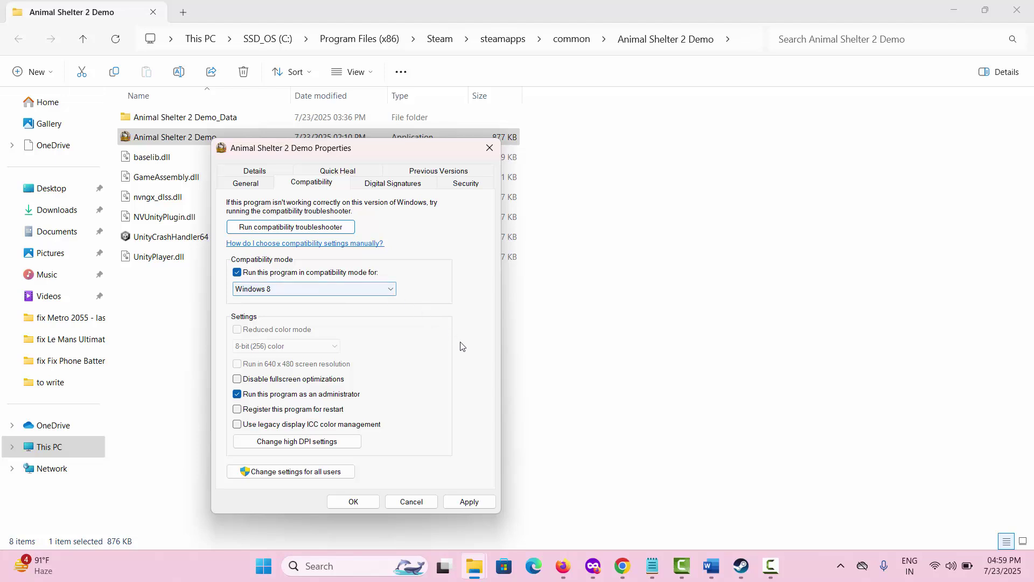
Close the executable's properties, the install folder and the demo's Steam properties.
left_click(491, 149)
left_click(1016, 10)
left_click(790, 83)
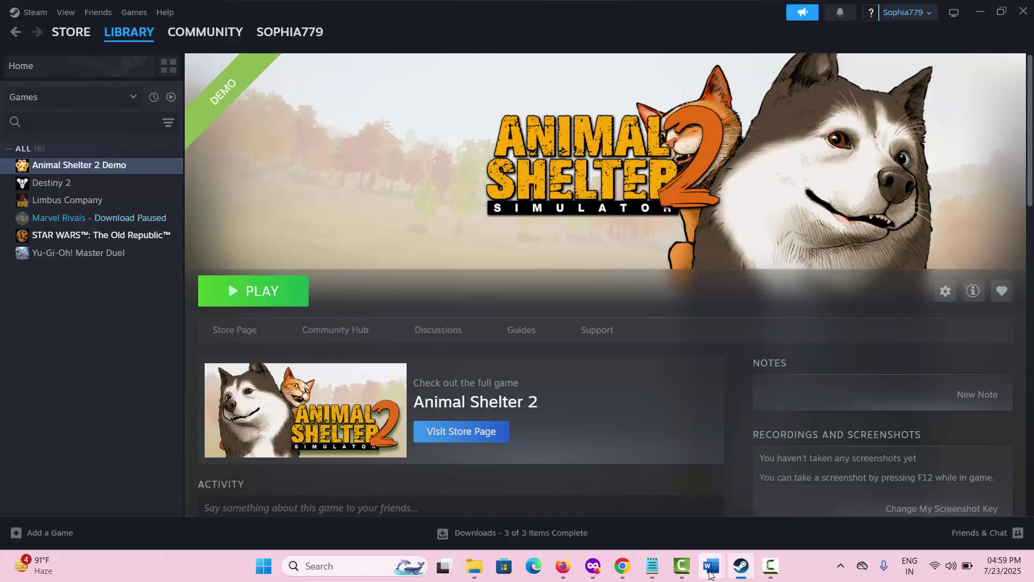
mouse_move(711, 565)
left_click(666, 517)
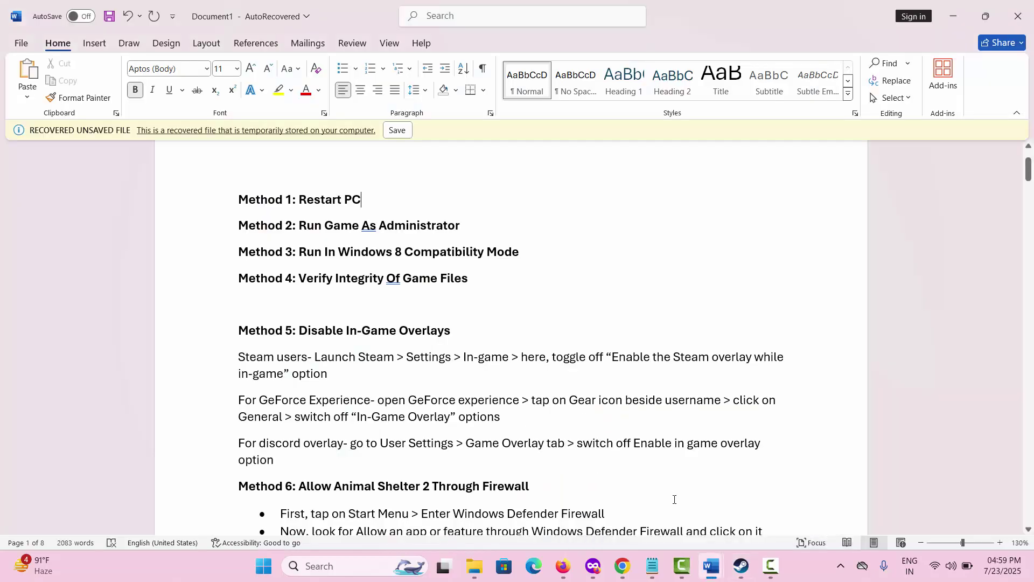
left_click(742, 566)
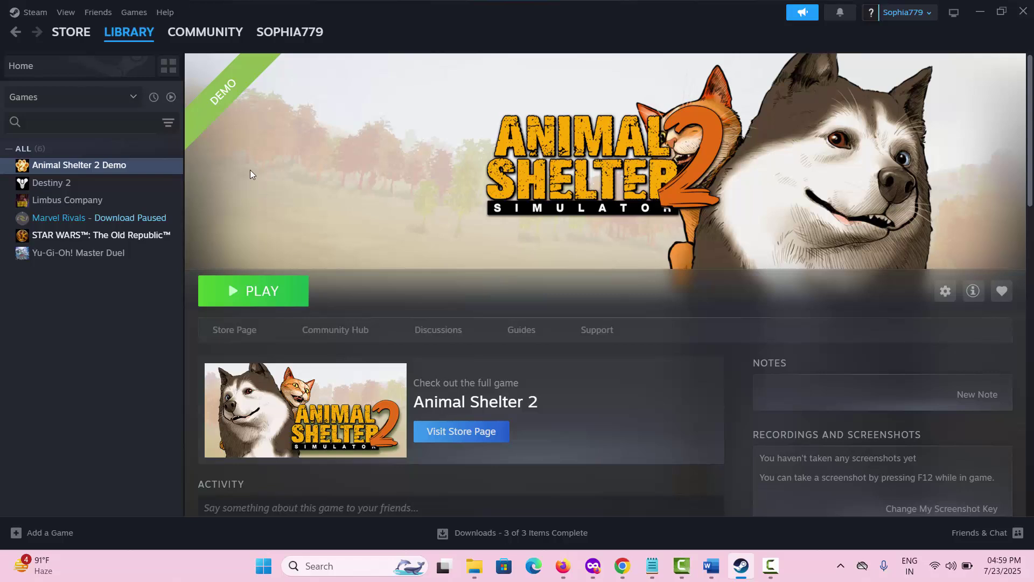
right_click(104, 166)
left_click(139, 269)
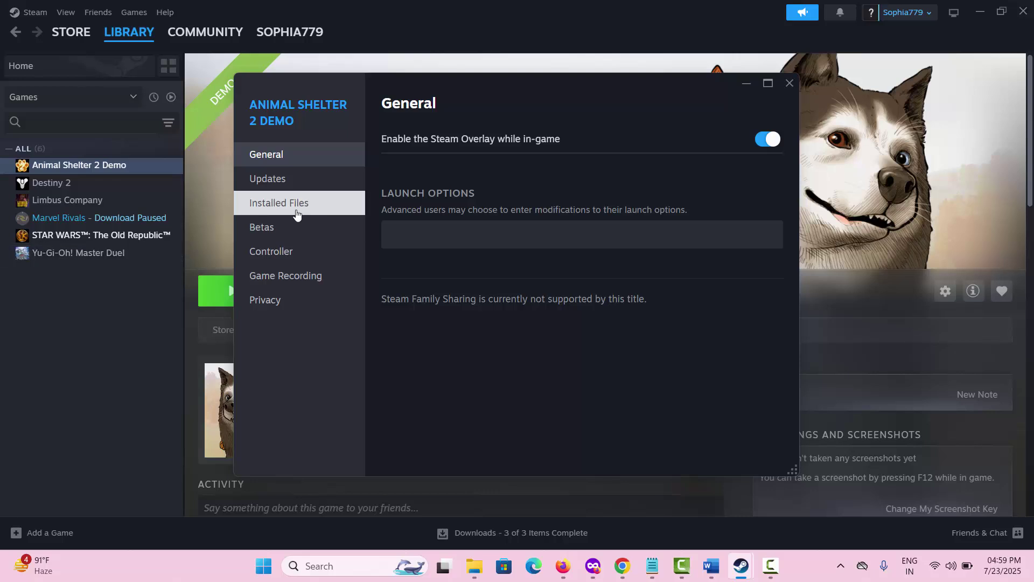
left_click(296, 214)
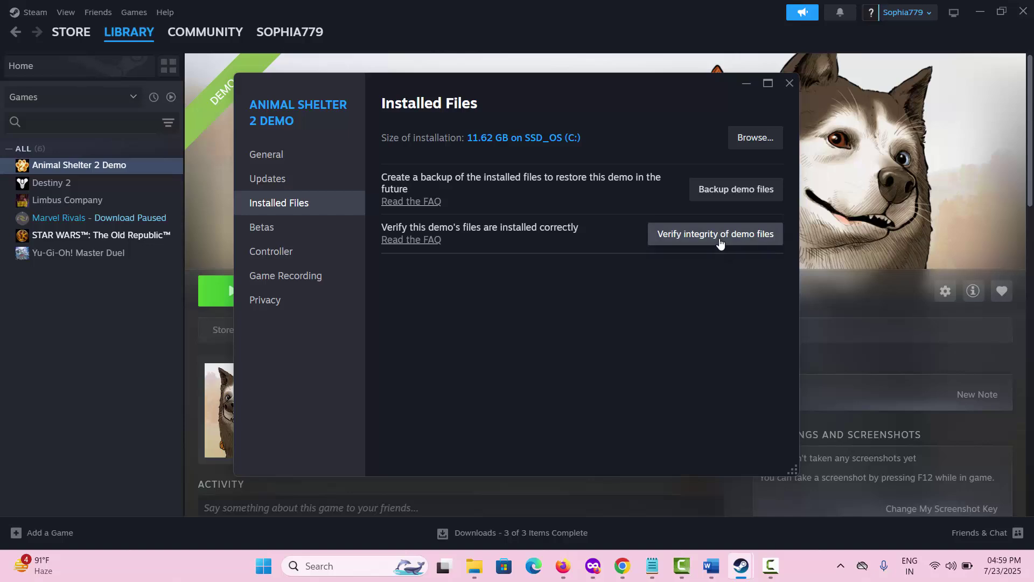
left_click(790, 83)
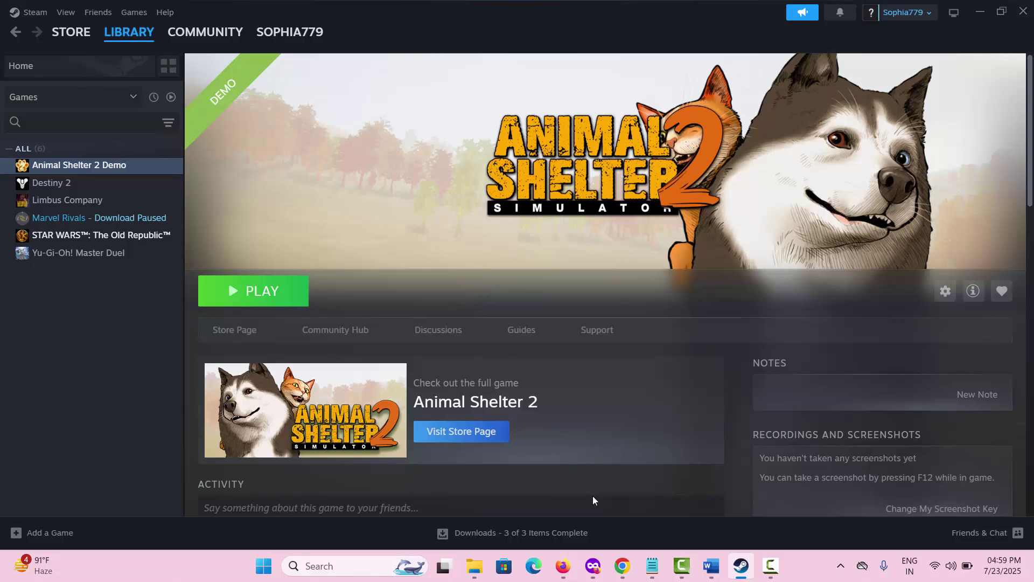
Bring the Word Document1 notes forward, scroll to Method 6's firewall steps, then return to Steam.
mouse_move(711, 566)
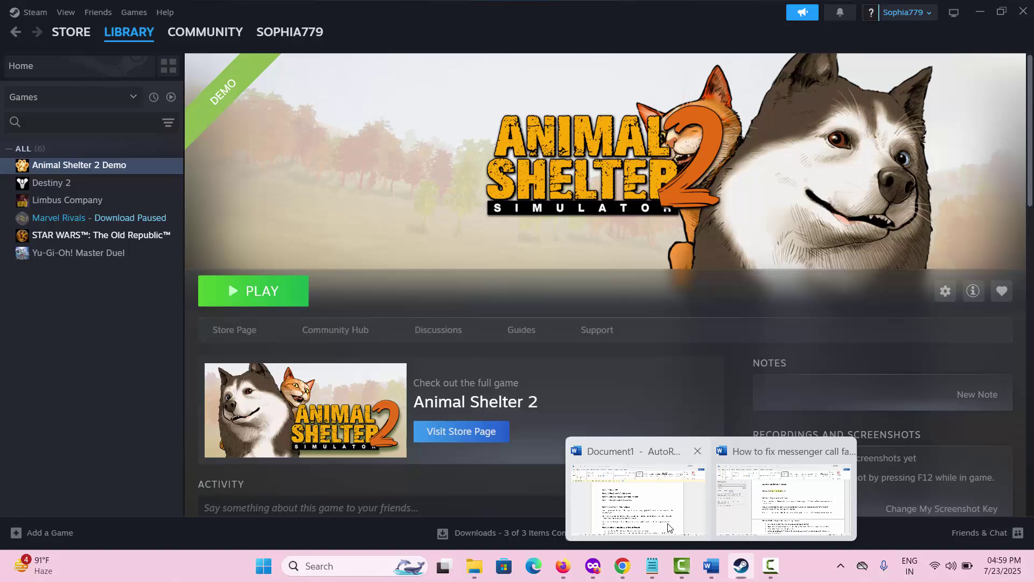
left_click(668, 527)
scroll(425, 389, "down", 3)
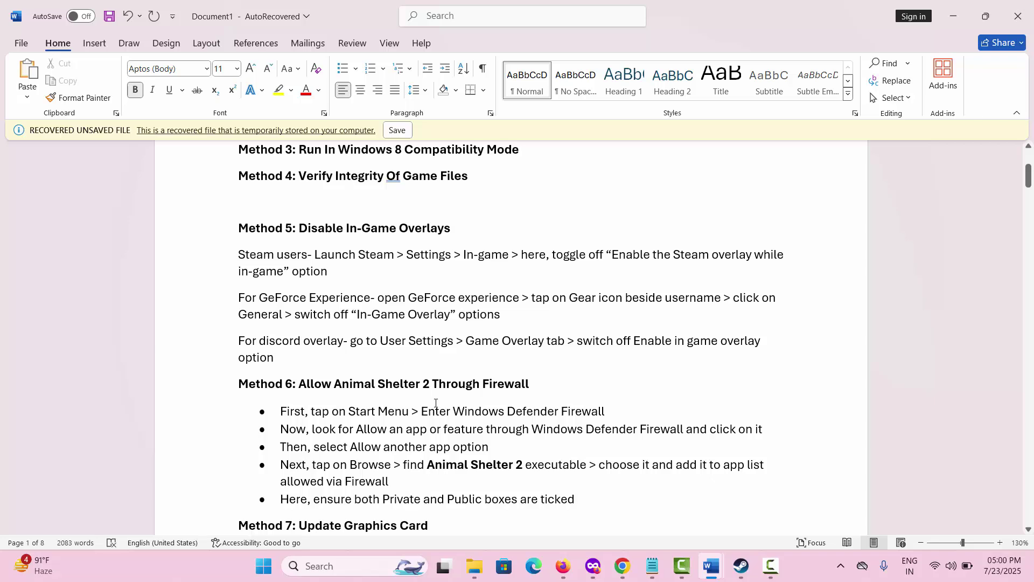
left_click(741, 566)
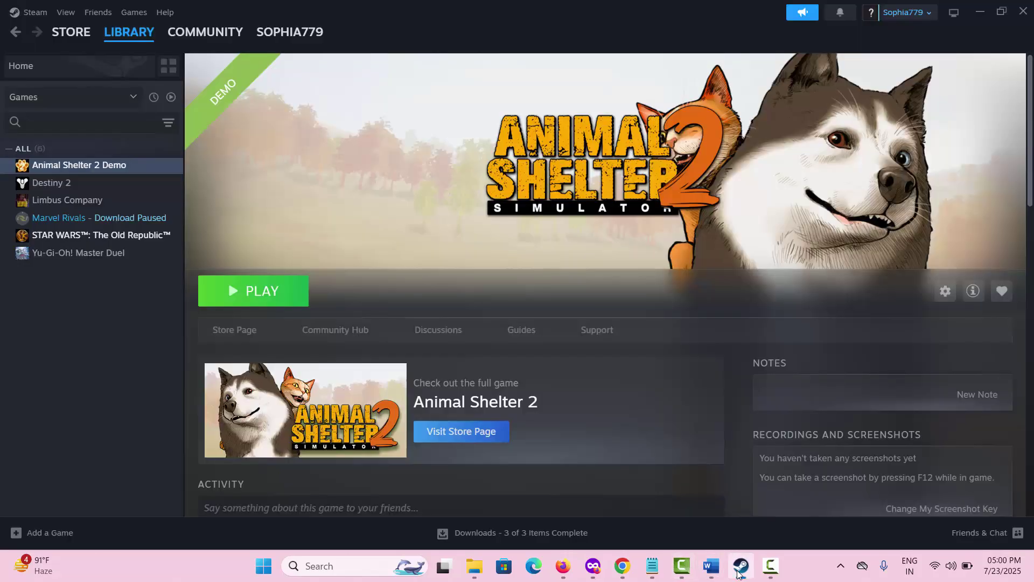
Uncheck 'Enable the Steam Overlay while in-game' in the demo's properties and close them.
right_click(107, 168)
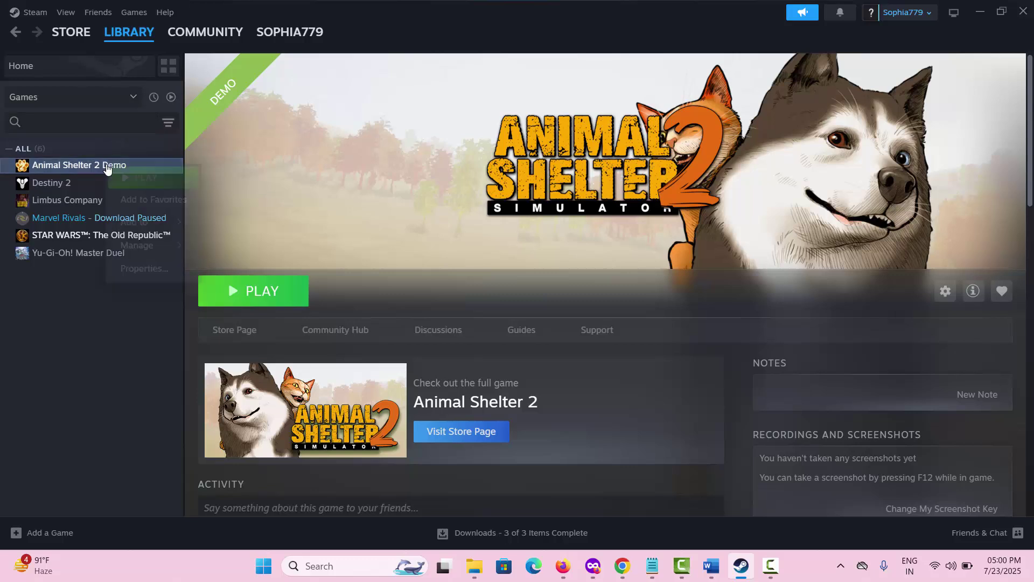
left_click(141, 269)
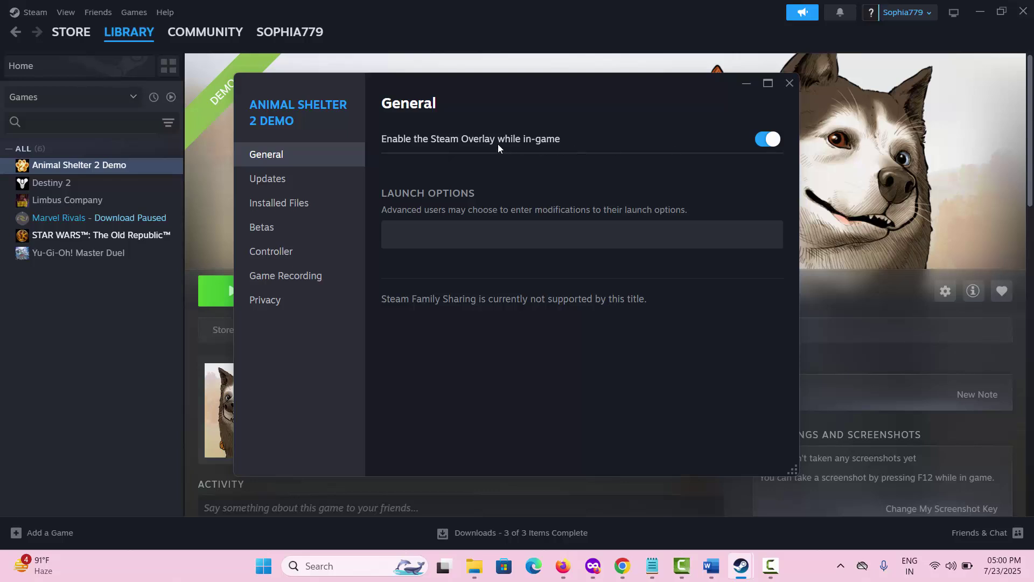
left_click(765, 140)
left_click(789, 82)
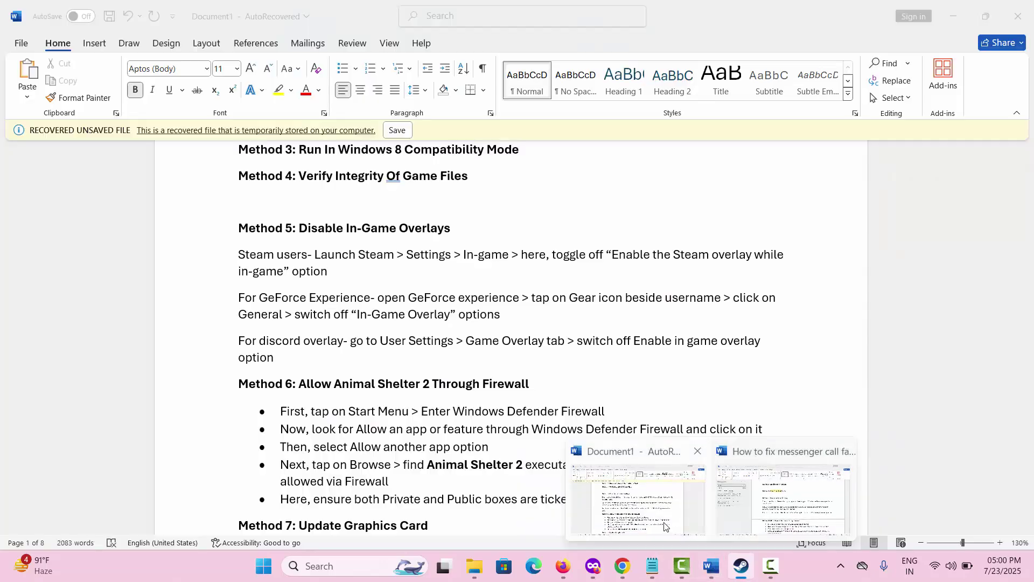
Switch to the Word Document1 notes showing Method 5's overlay and Method 6's firewall steps.
left_click(666, 526)
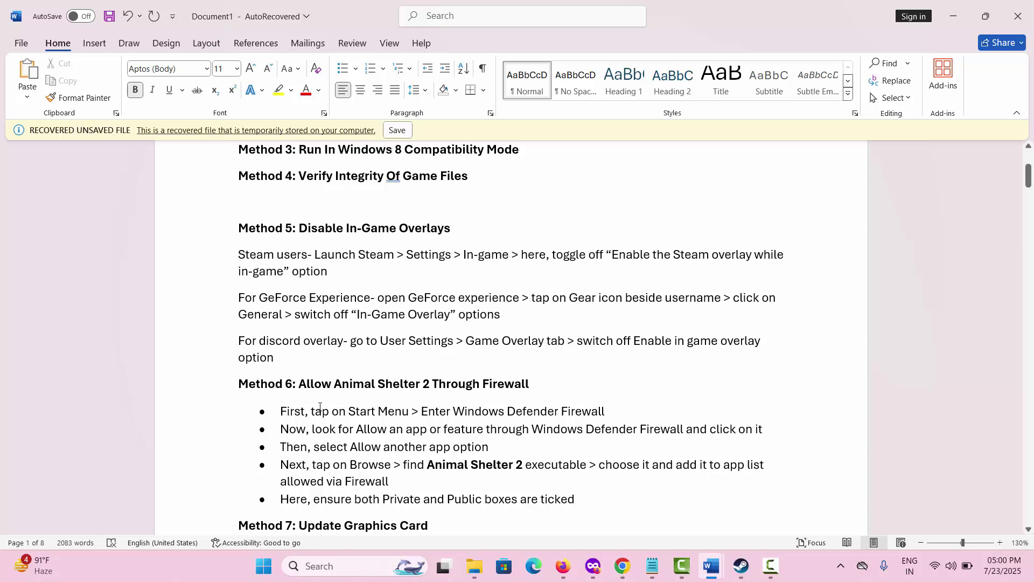
left_click(311, 567)
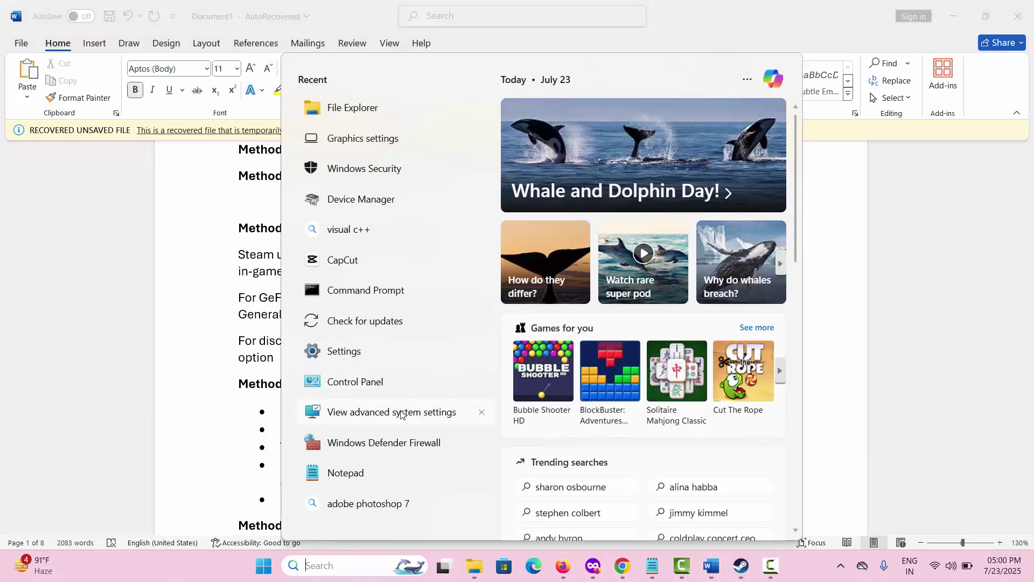
left_click(400, 442)
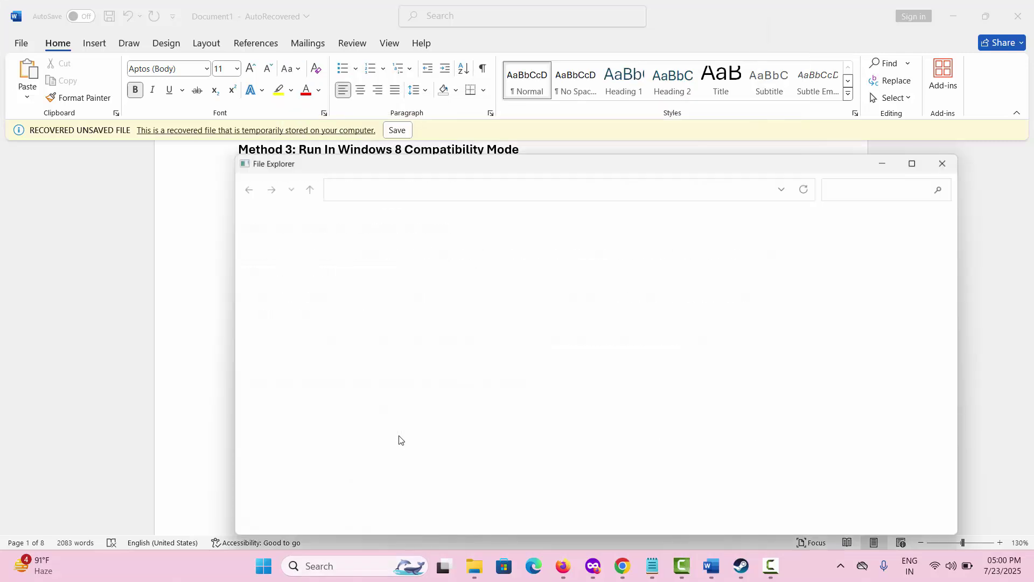
left_click(297, 248)
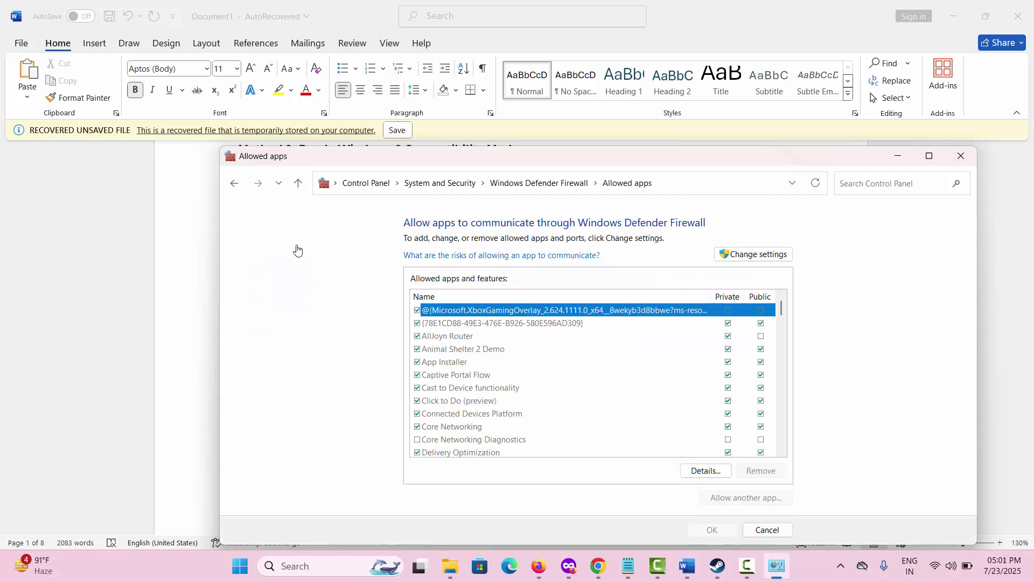
left_click(756, 261)
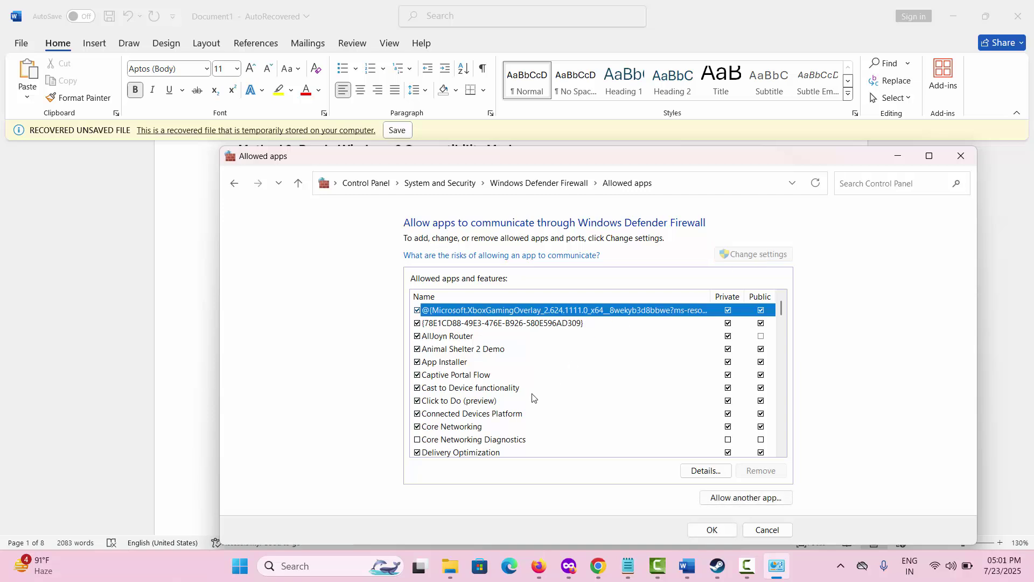
left_click(481, 350)
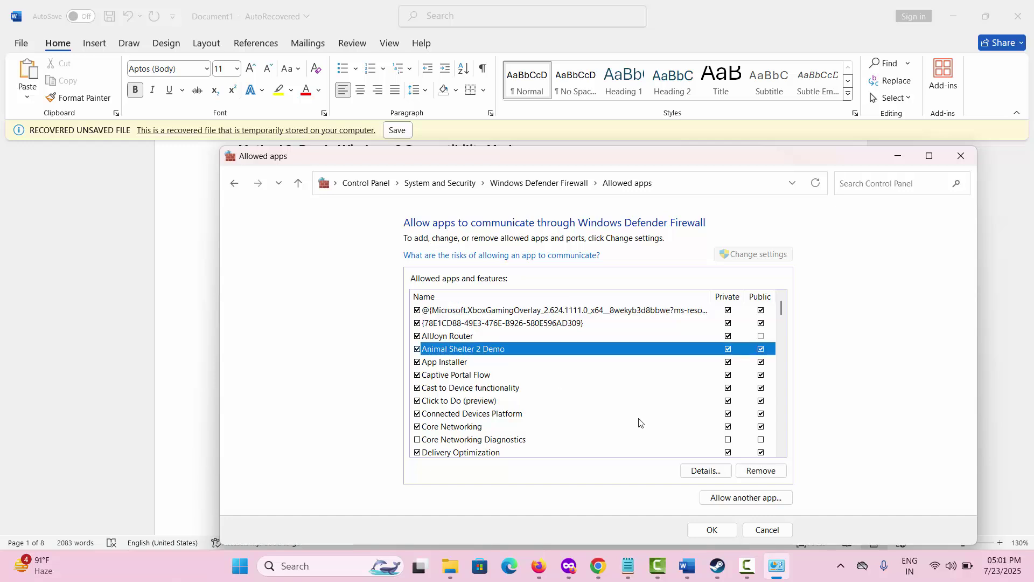
left_click(742, 499)
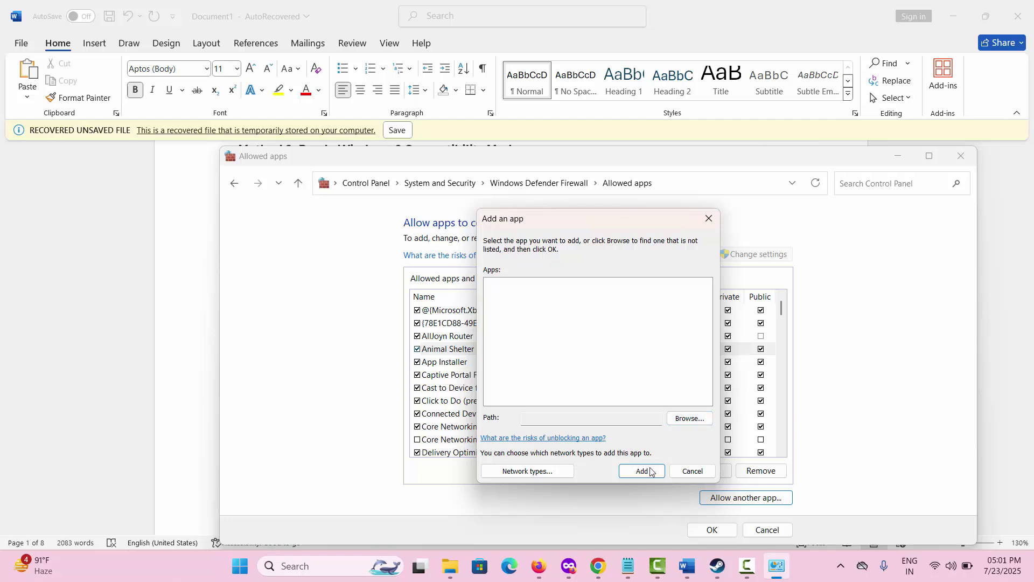
left_click(702, 472)
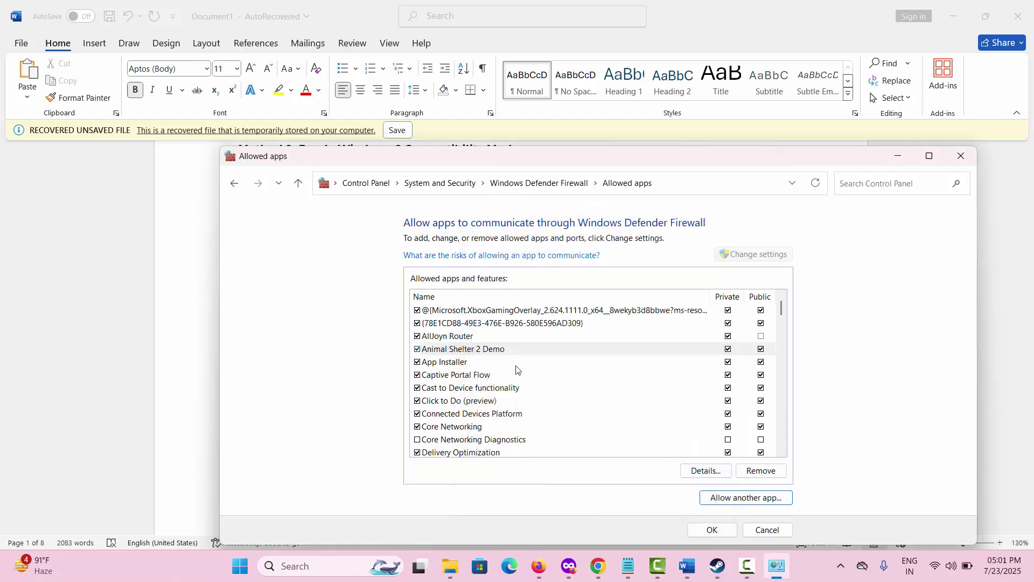
left_click(493, 354)
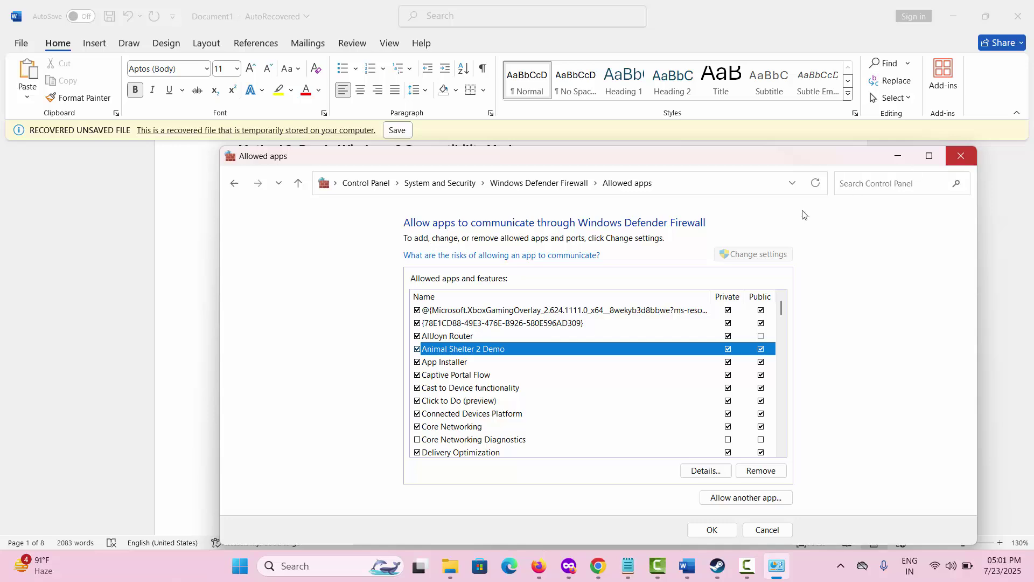
key("alt+Tab")
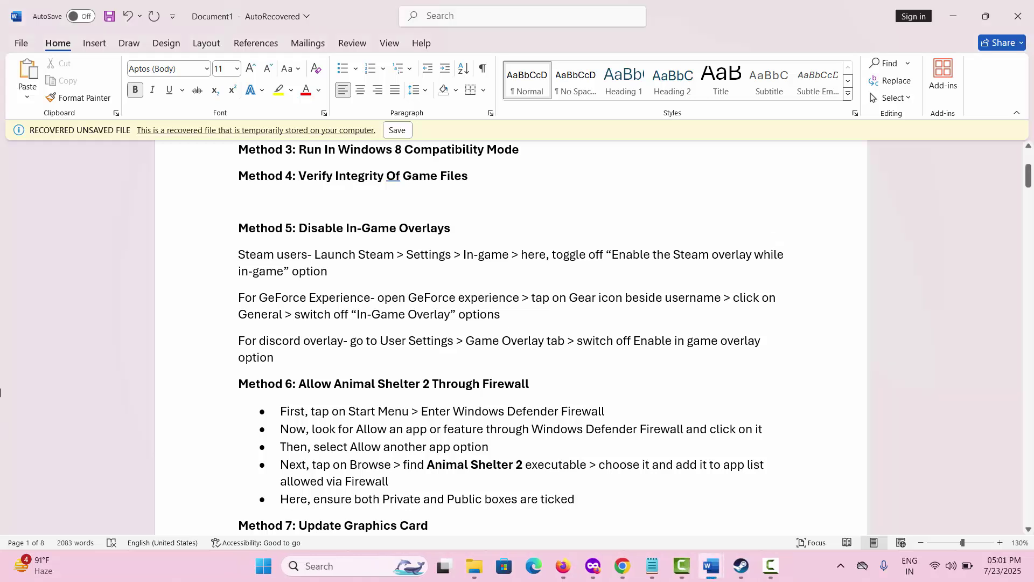
Scroll the Word guide to Method 7's driver steps and open Device Manager from Windows search.
scroll(402, 424, "down", 1)
scroll(402, 424, "down", 5)
scroll(402, 424, "down", 2)
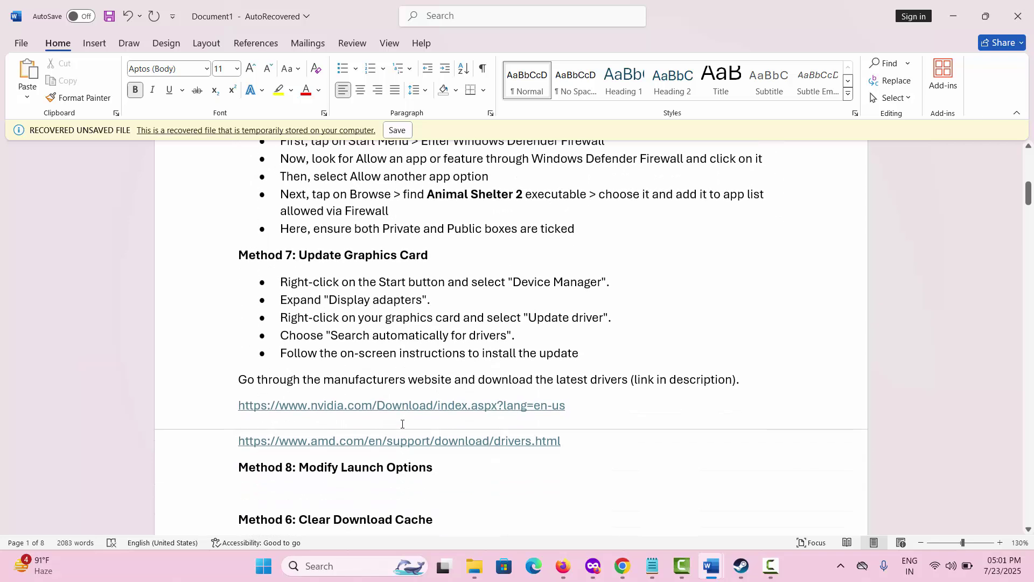
left_click(349, 566)
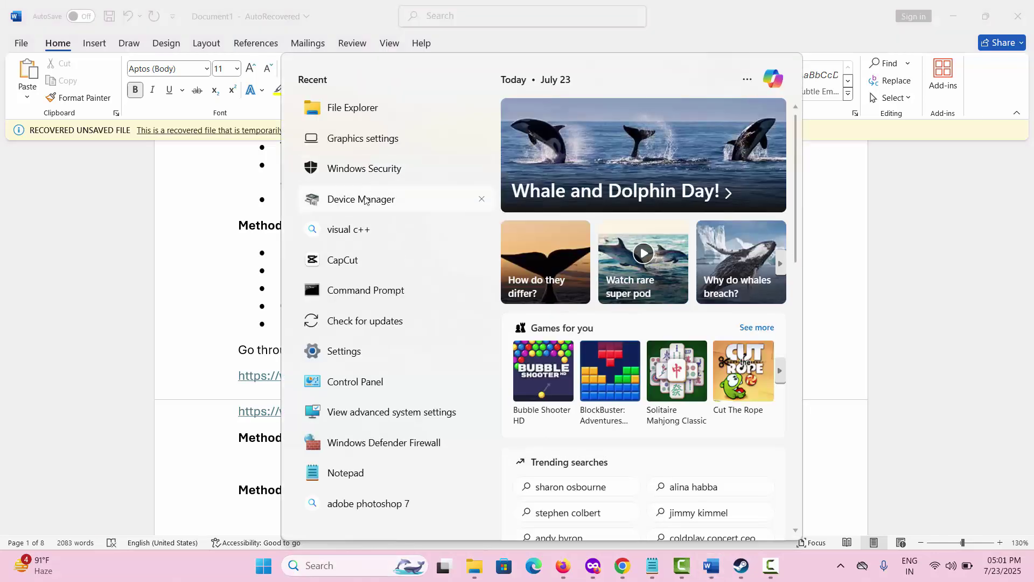
left_click(365, 199)
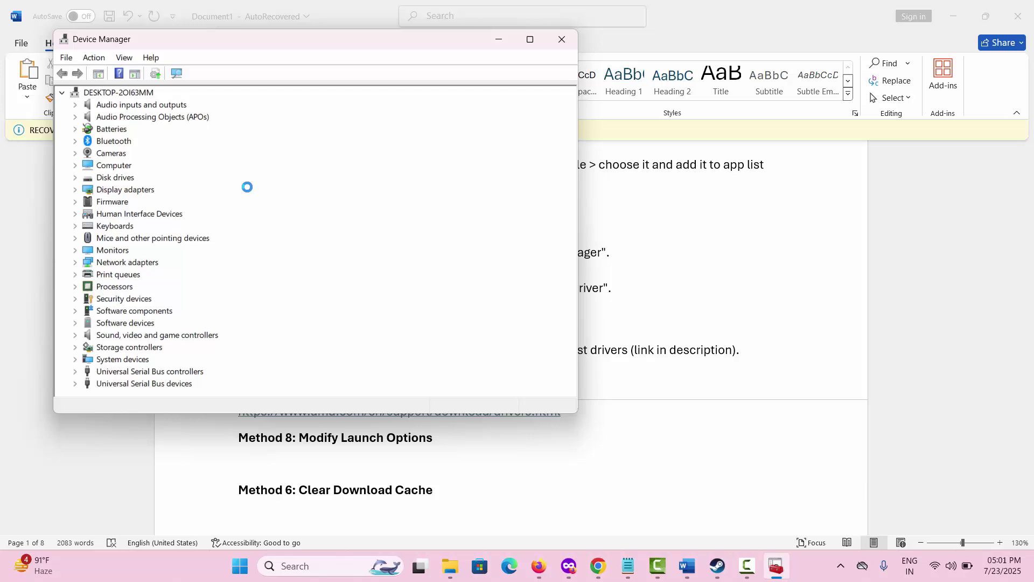
Start a driver update for Intel(R) UHD Graphics under Display adapters, cancel it, and close Device Manager.
left_click(75, 190)
right_click(140, 205)
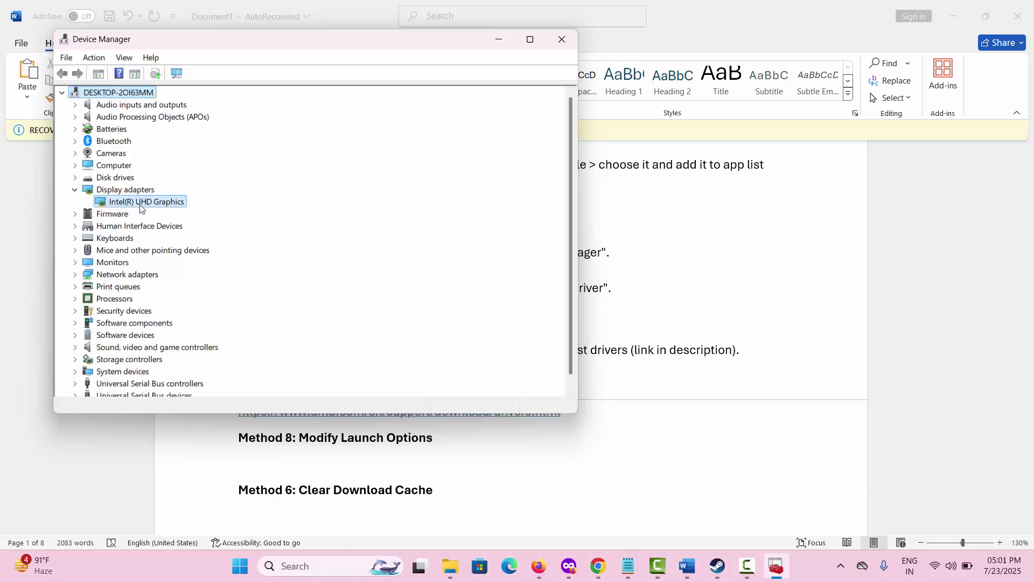
left_click(170, 218)
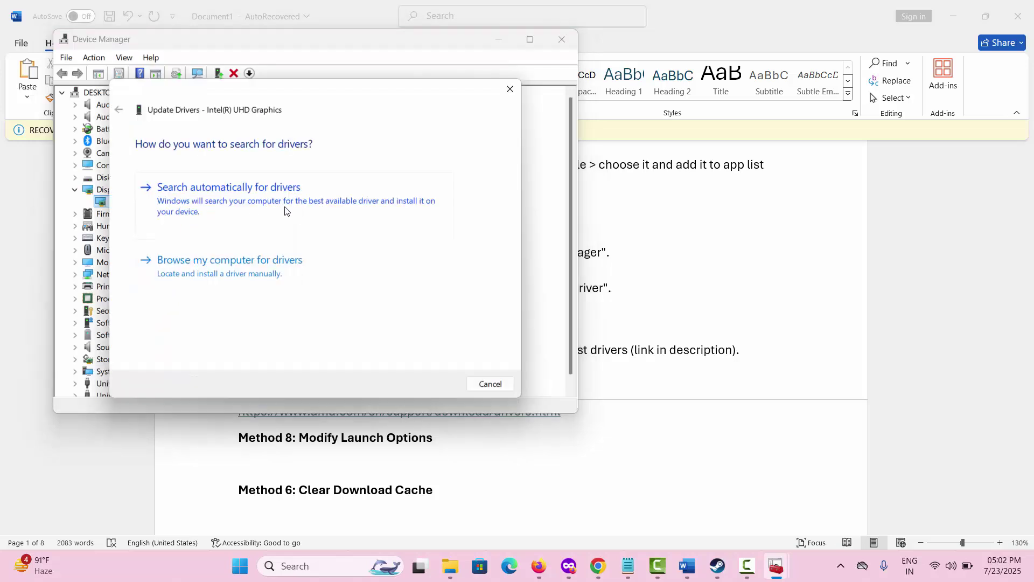
left_click(491, 384)
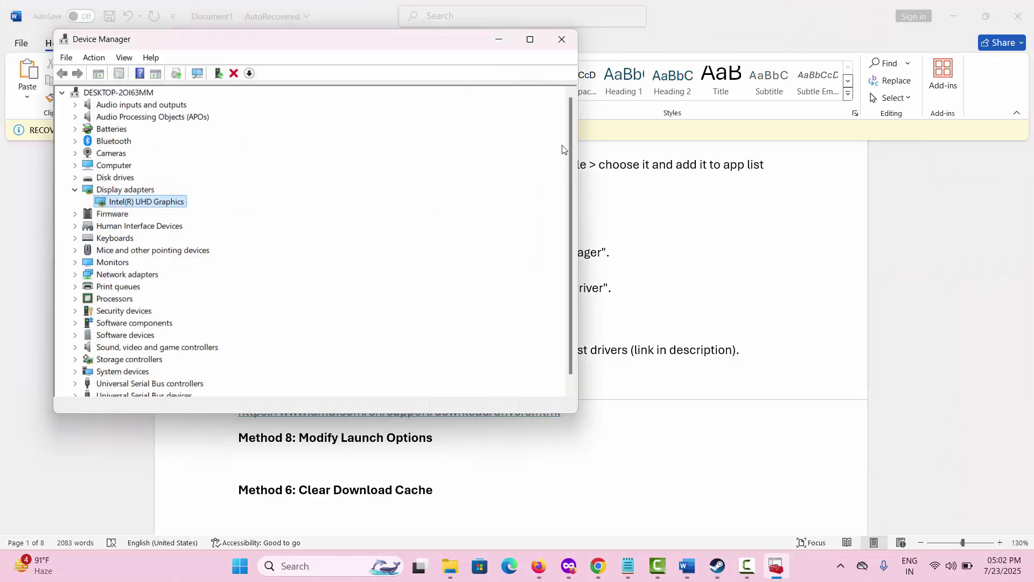
left_click(561, 38)
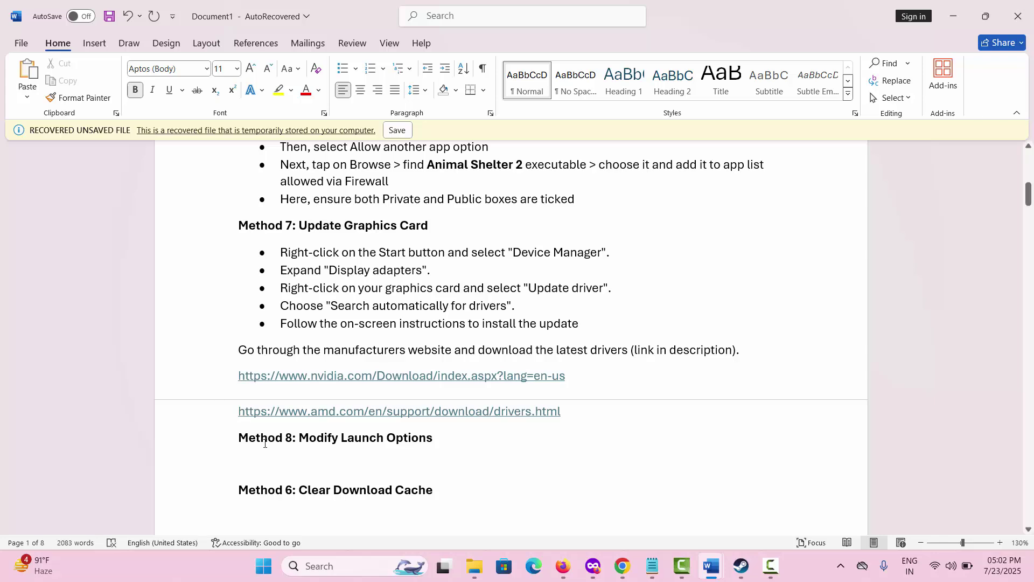
Scroll the Word guide down to Methods 9–13 and switch back to the Steam library.
scroll(265, 443, "down", 3)
scroll(387, 440, "down", 2)
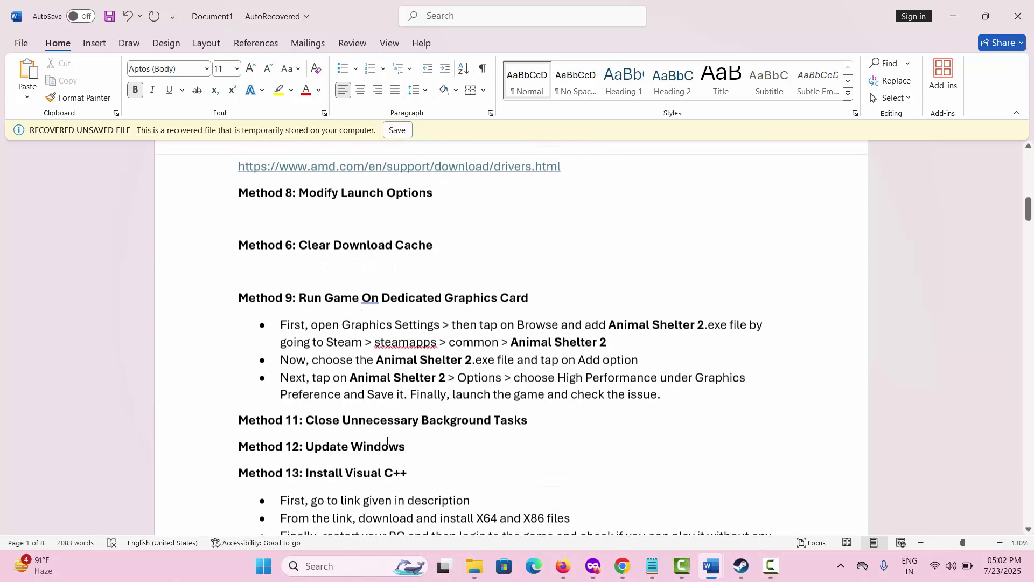
left_click(739, 572)
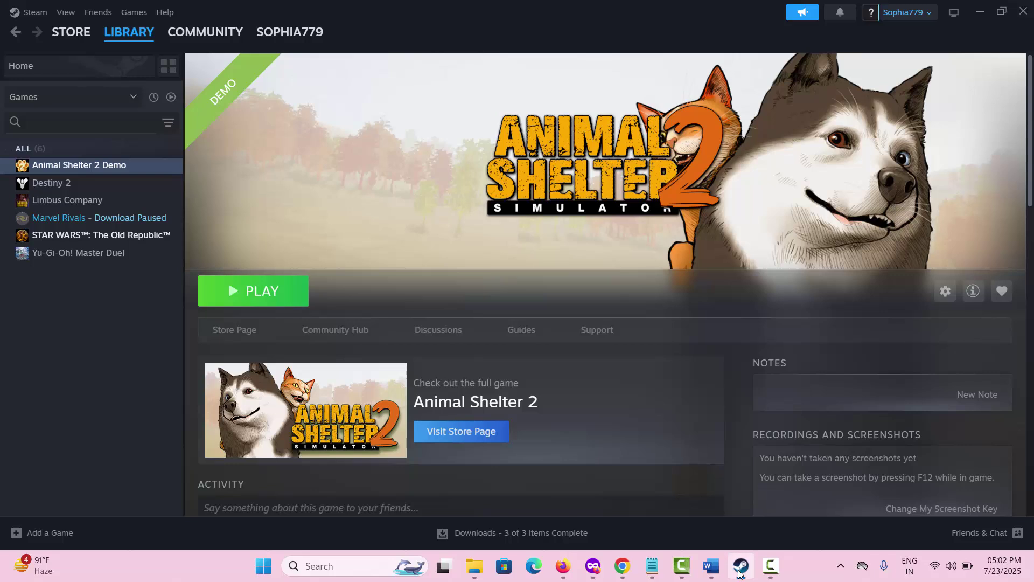
Set Animal Shelter 2 Demo's Steam launch options to -dx12 and close its Properties window.
right_click(95, 170)
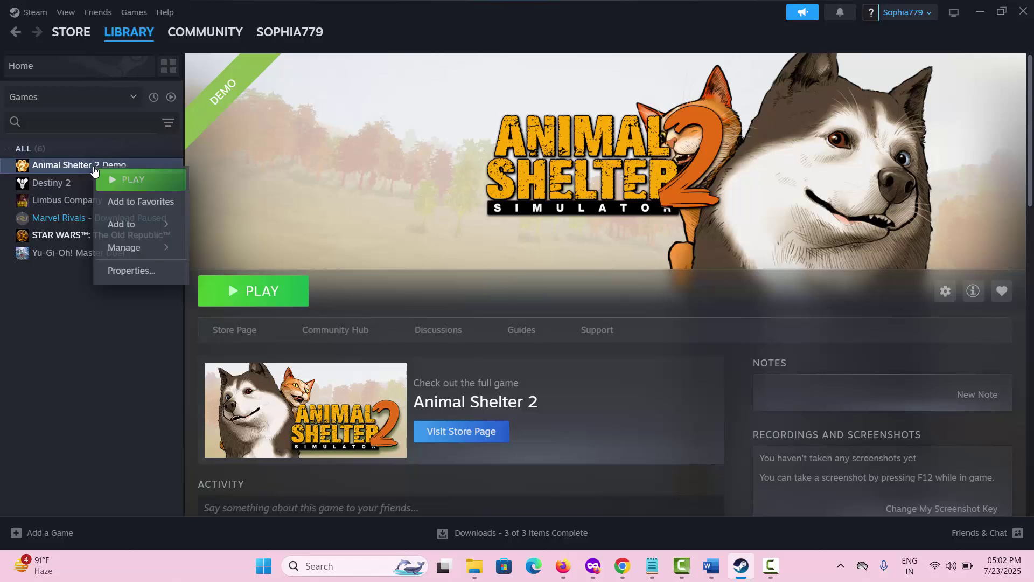
left_click(139, 279)
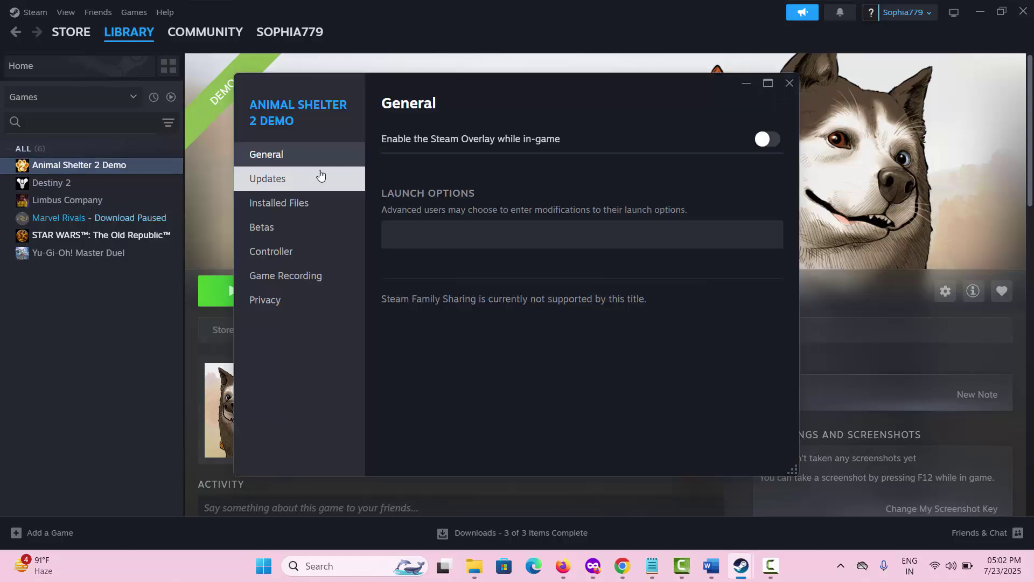
left_click(409, 235)
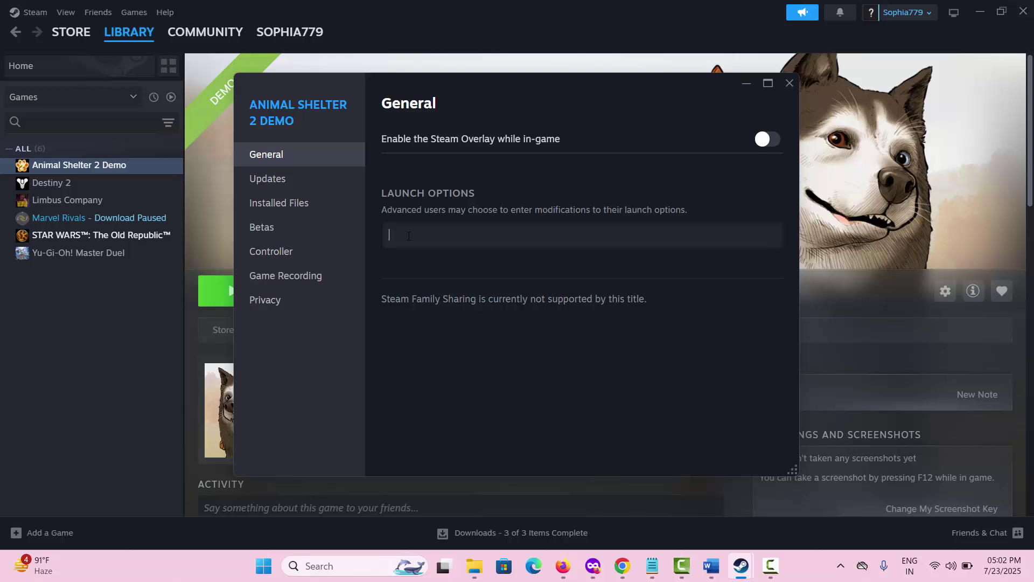
type("-dx11")
key("BackSpace")
type("2")
left_click(788, 88)
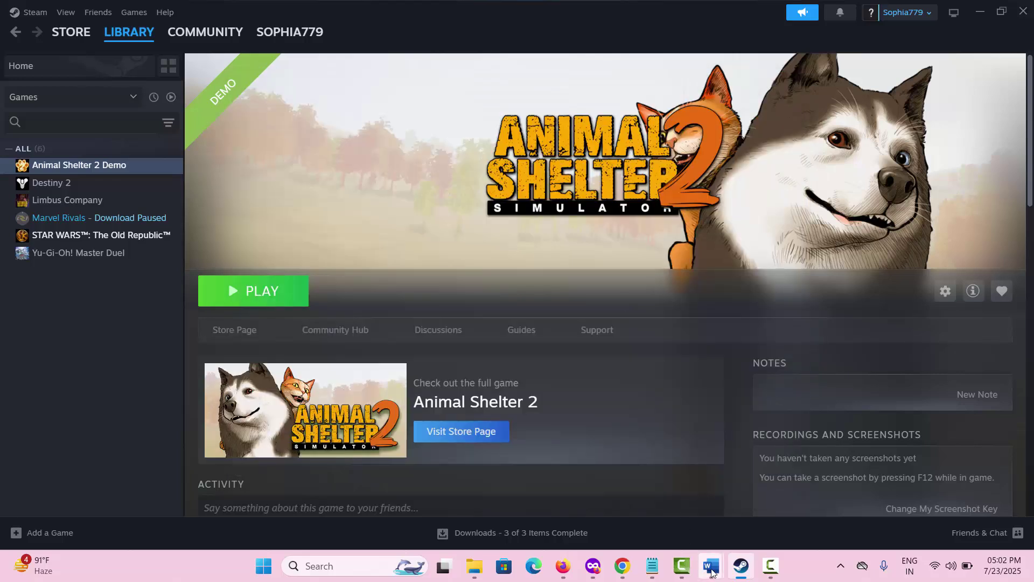
mouse_move(711, 572)
left_click(638, 493)
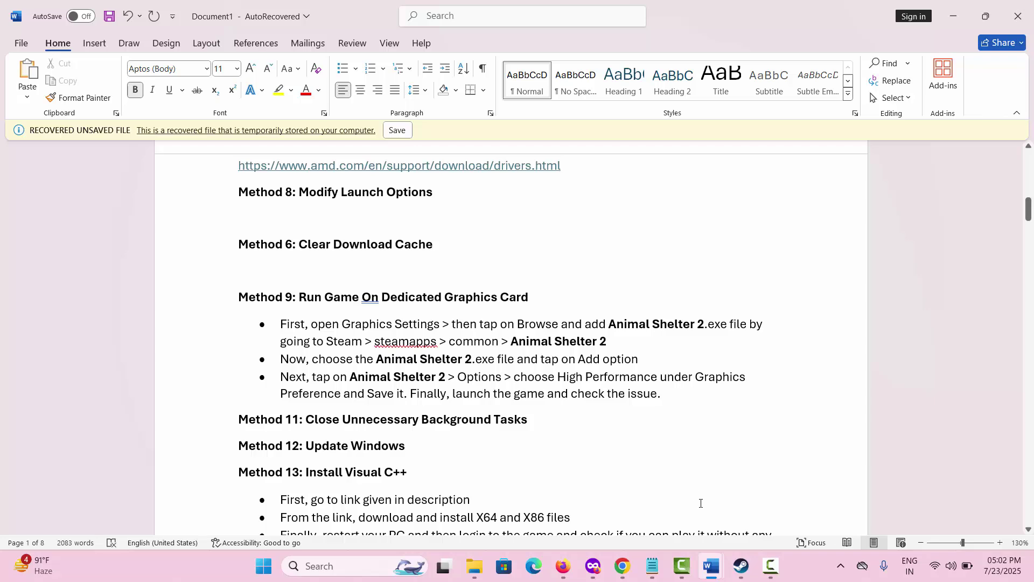
left_click(741, 565)
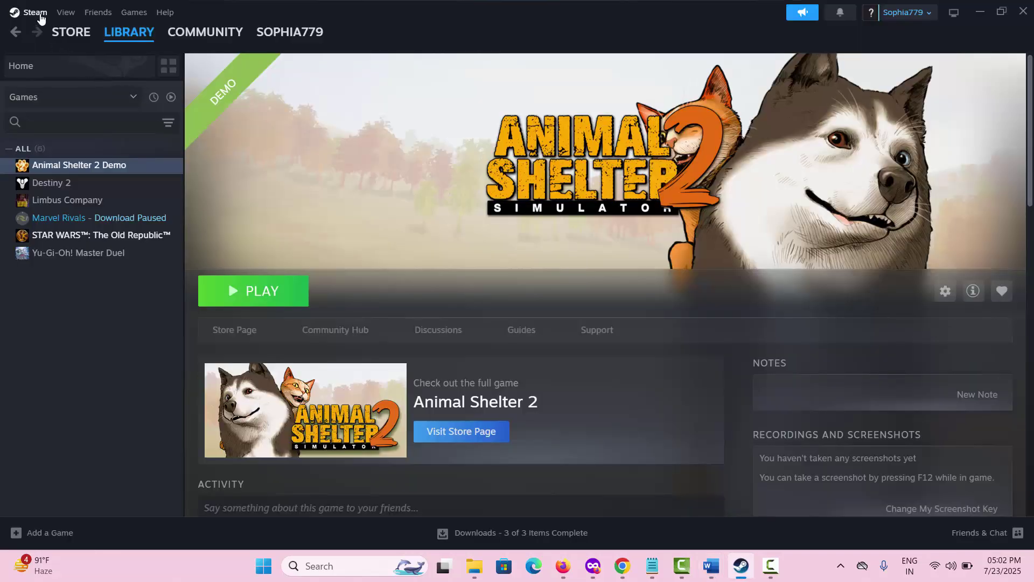
Find the Clear Download Cache option in Steam's Downloads settings, then close Settings.
left_click(41, 18)
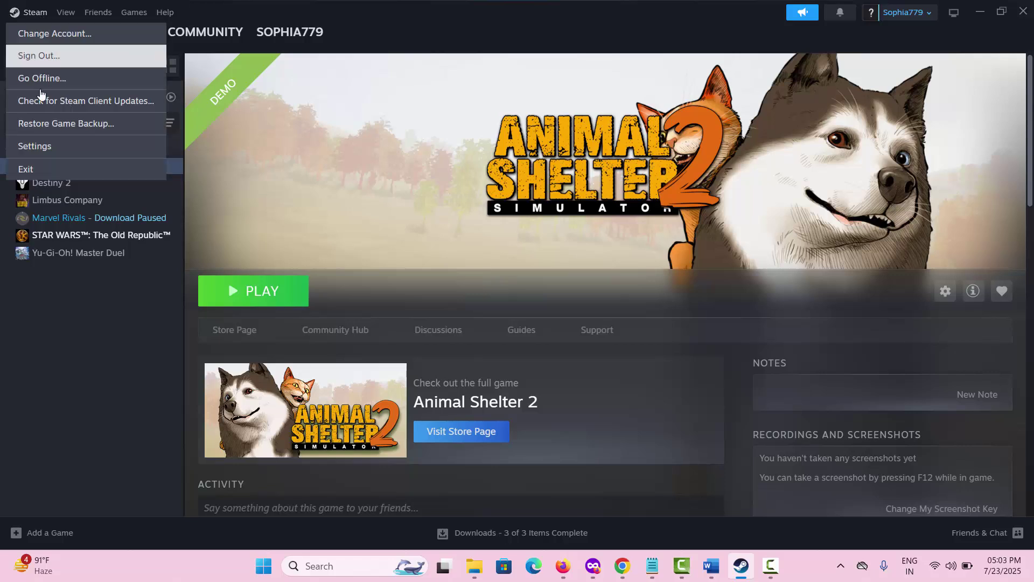
left_click(156, 155)
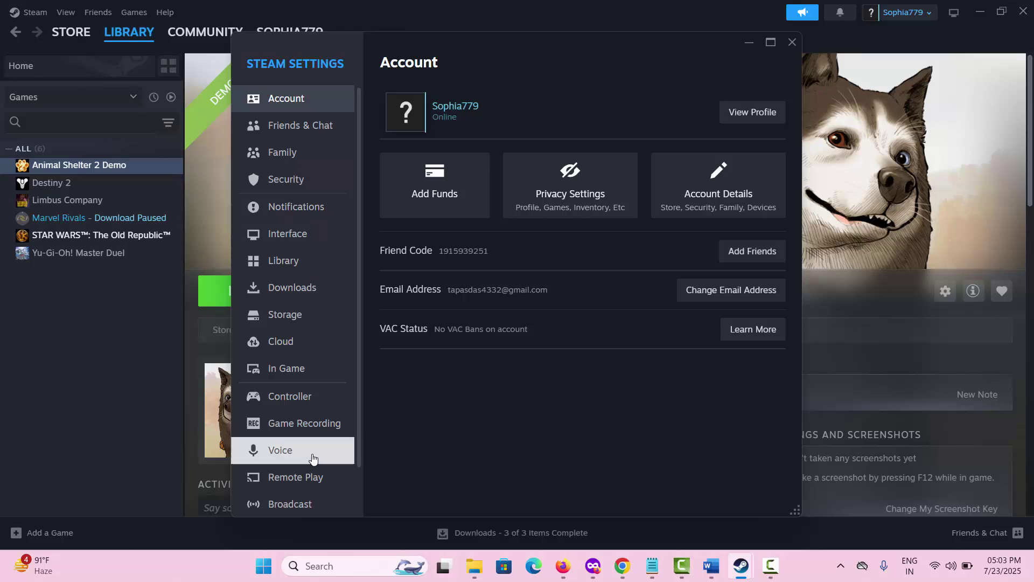
left_click(296, 291)
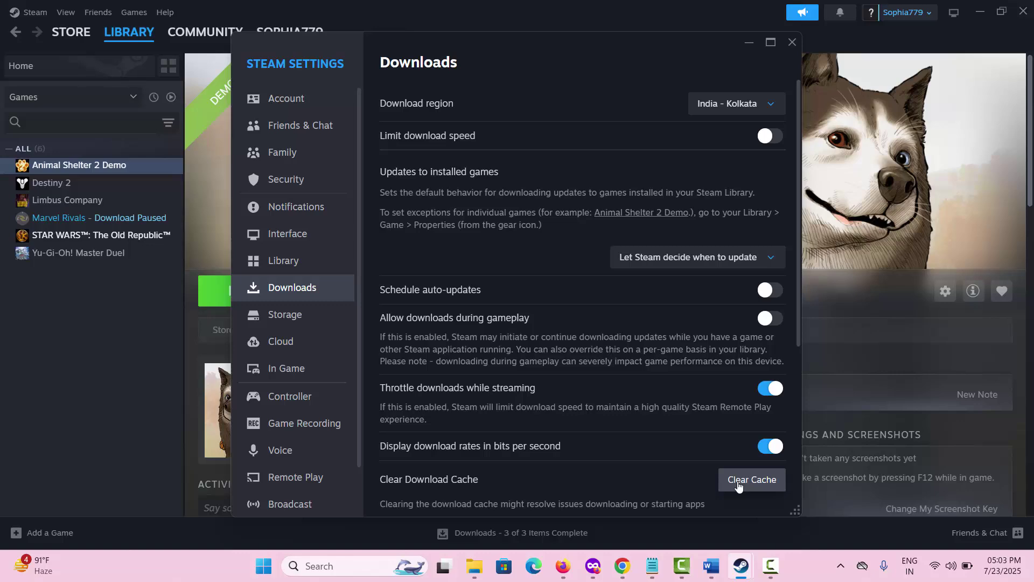
left_click(790, 45)
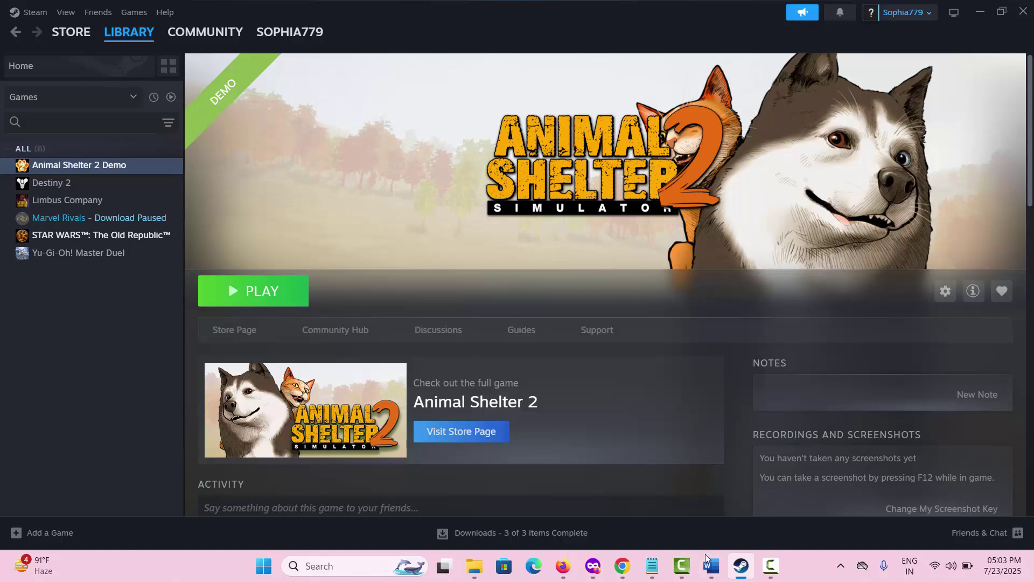
Bring the Word fix guide (Document1) back to the front at Method 9's graphics card steps.
mouse_move(715, 574)
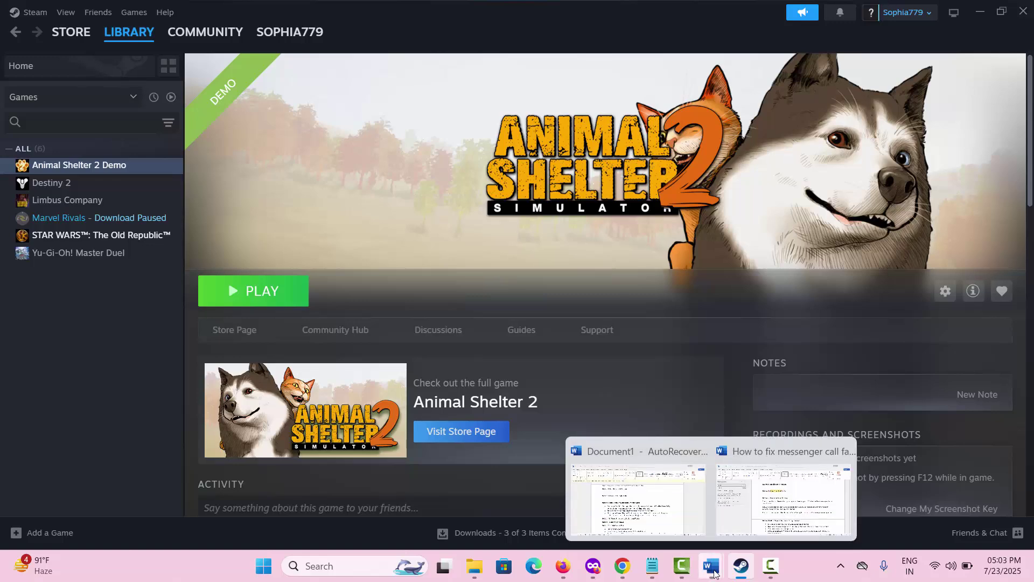
left_click(652, 494)
left_click(370, 326)
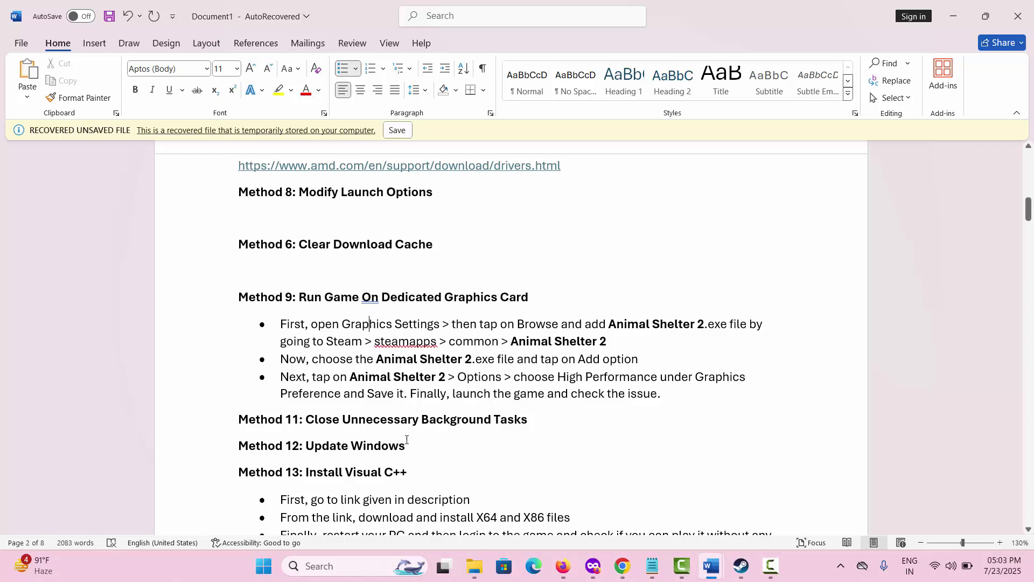
Open Windows Graphics settings and begin adding a desktop app, showing This PC's drives.
left_click(331, 566)
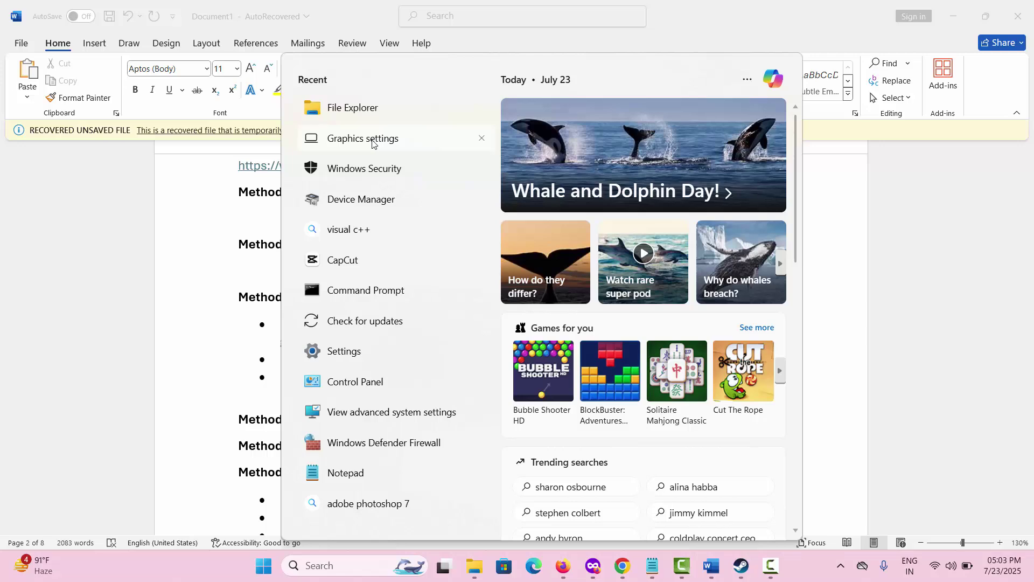
left_click(372, 143)
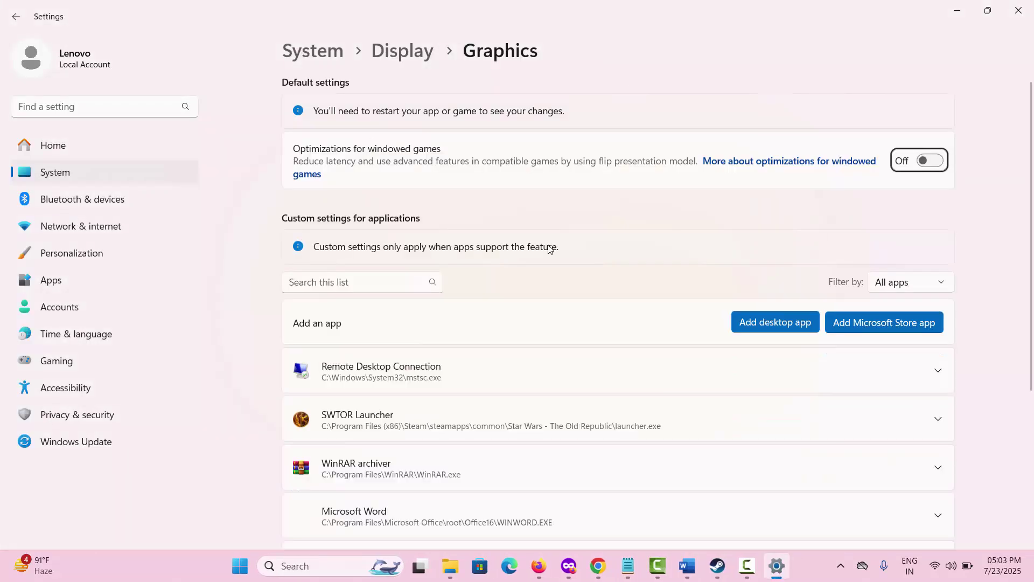
left_click(757, 329)
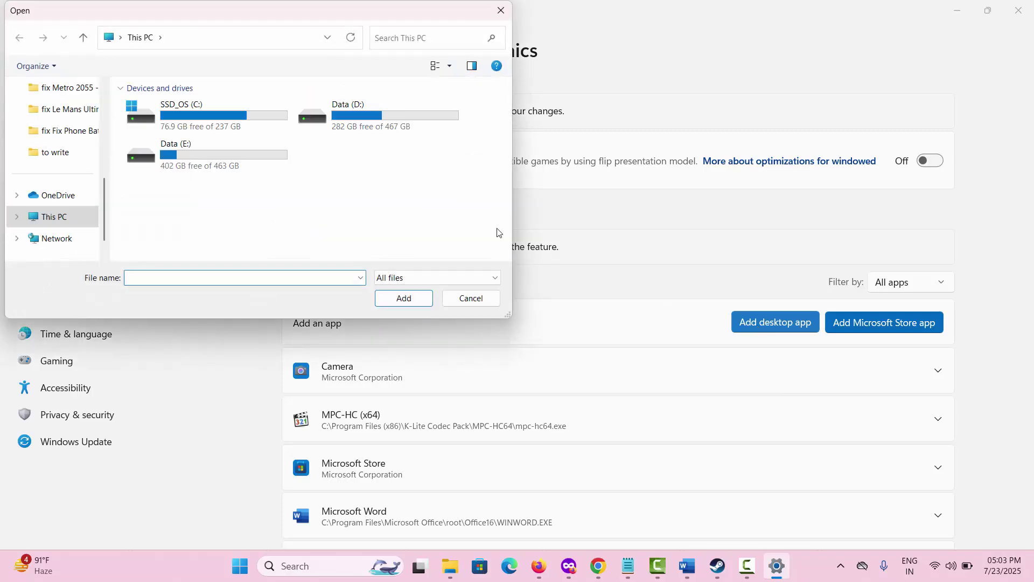
Browse to C:\Program Files (x86)\Steam\steamapps\common\Animal Shelter 2 Demo in the Open dialog.
left_click(208, 110)
double_click(208, 109)
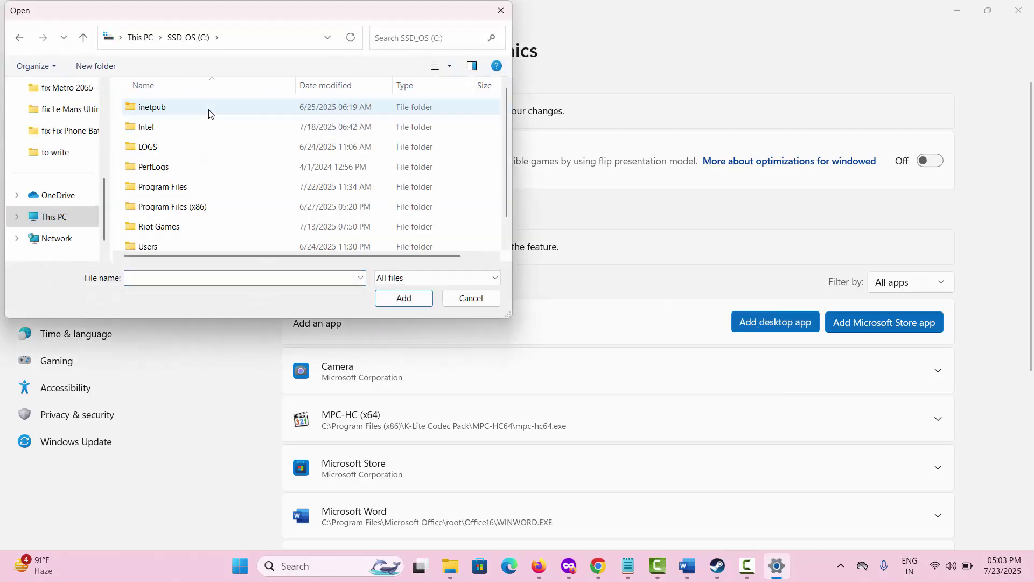
double_click(179, 207)
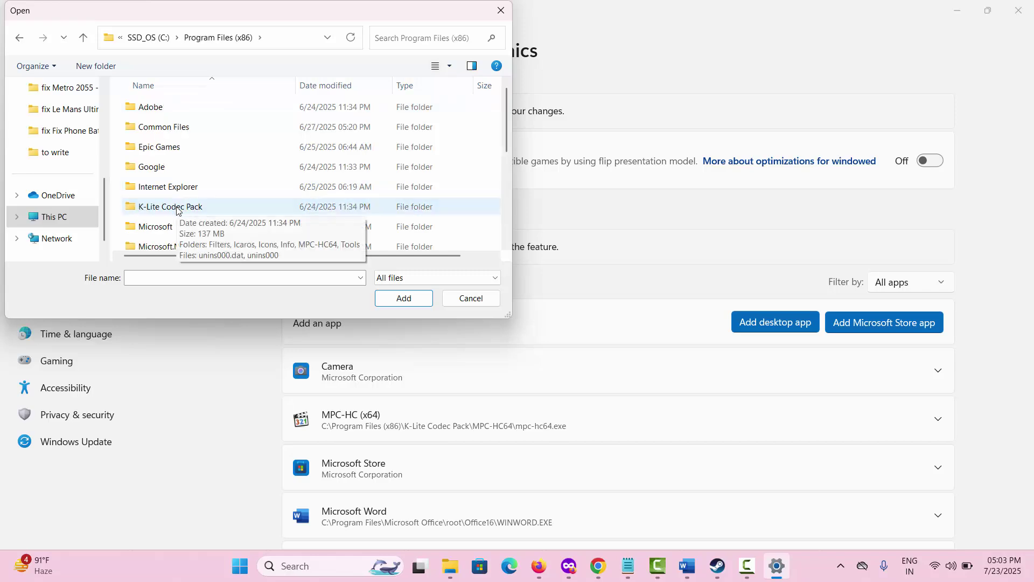
scroll(167, 171, "down", 3)
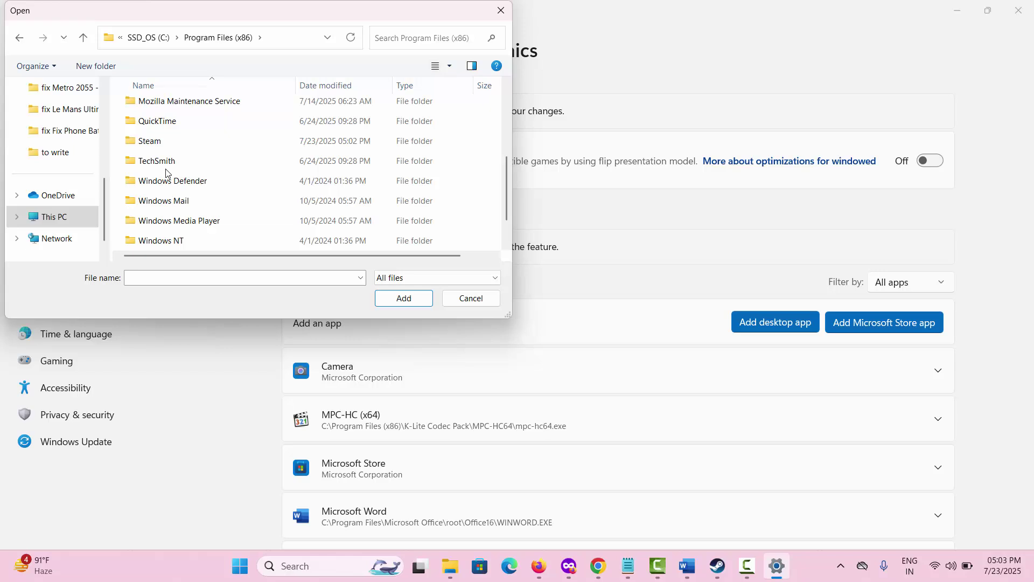
double_click(159, 142)
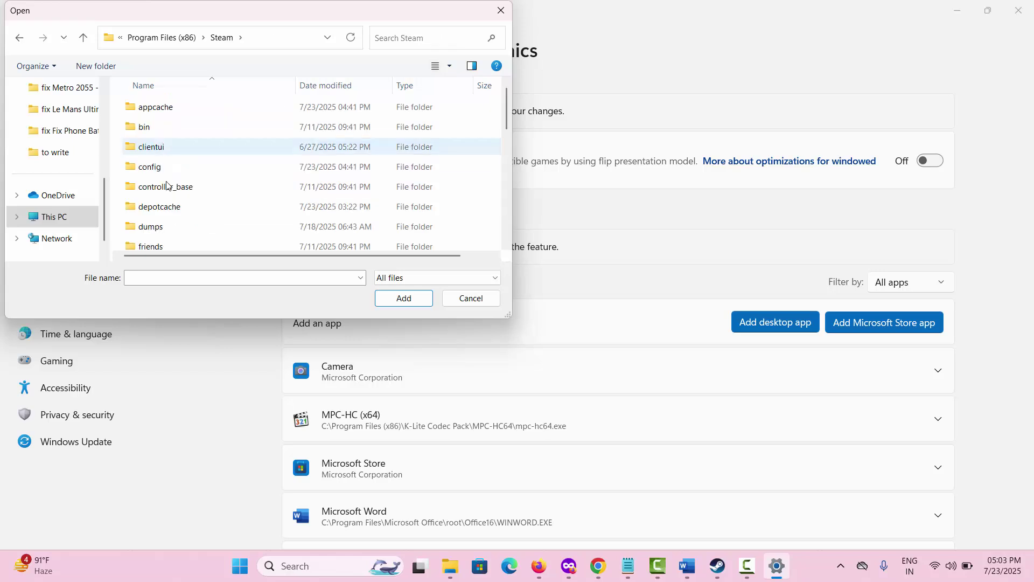
scroll(167, 184, "down", 4)
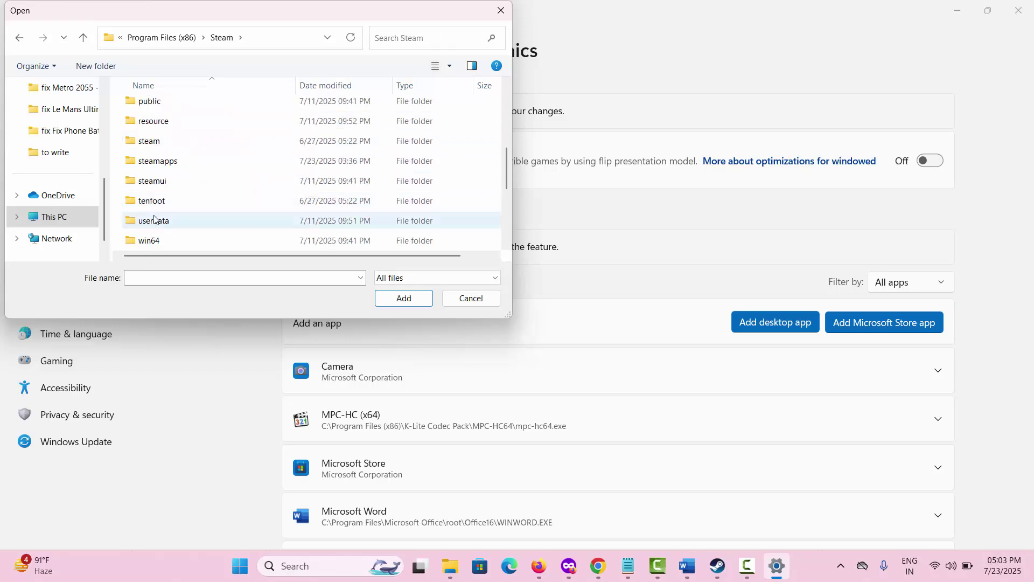
double_click(167, 161)
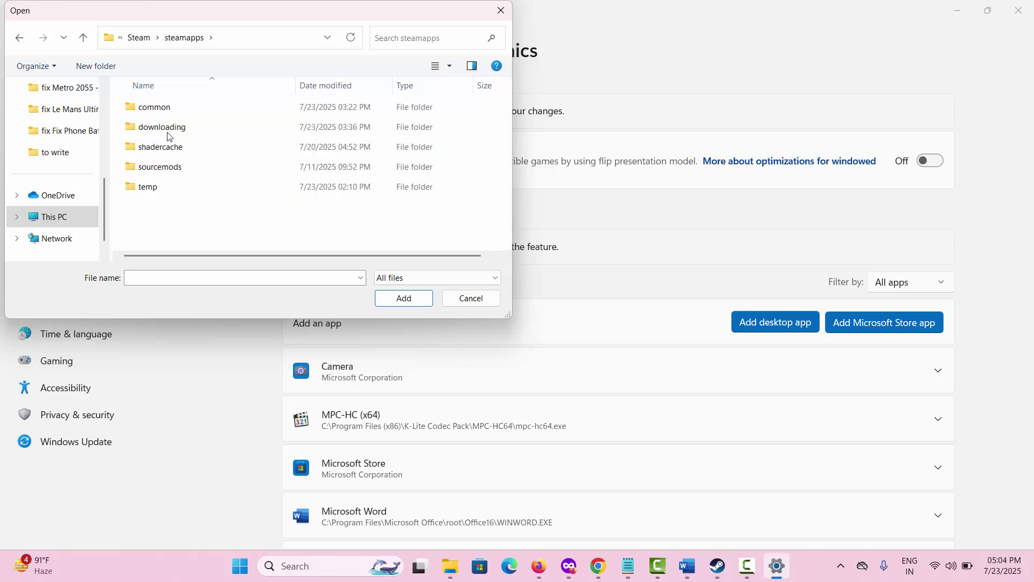
double_click(163, 107)
double_click(181, 107)
Add Animal Shelter 2 Demo.exe to the custom graphics app list and expand its entry.
left_click(203, 127)
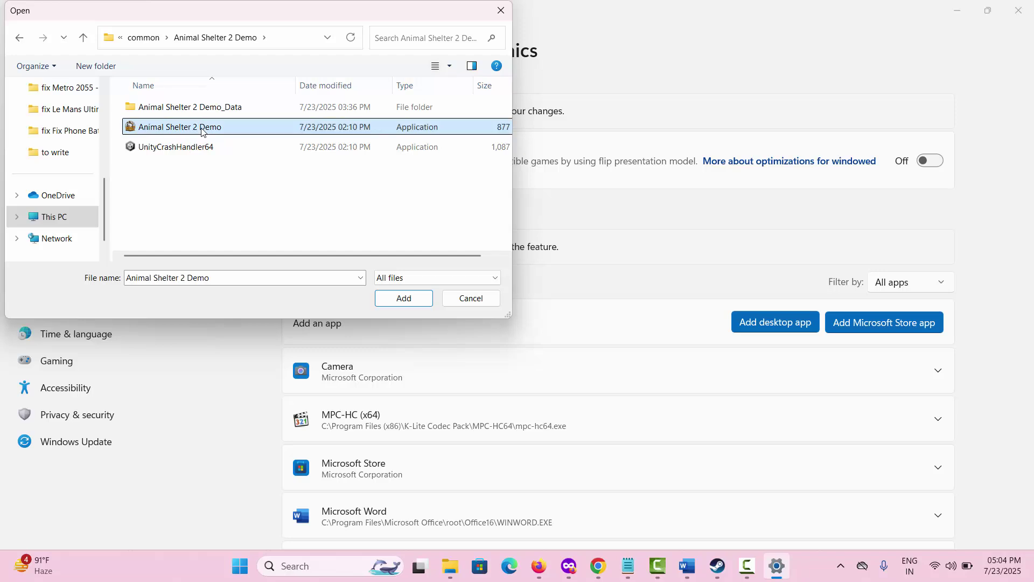
left_click(398, 308)
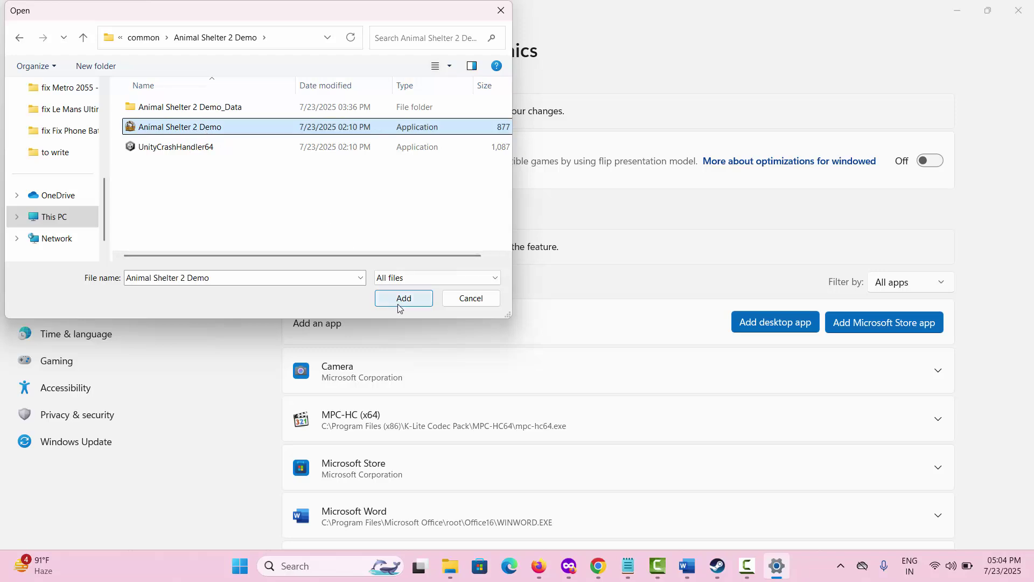
left_click(398, 307)
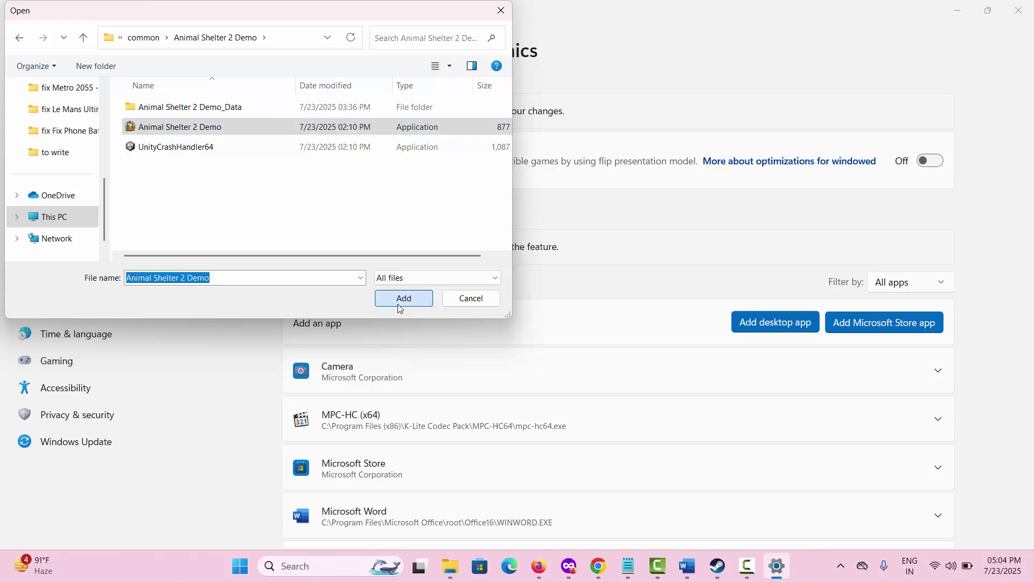
left_click(940, 376)
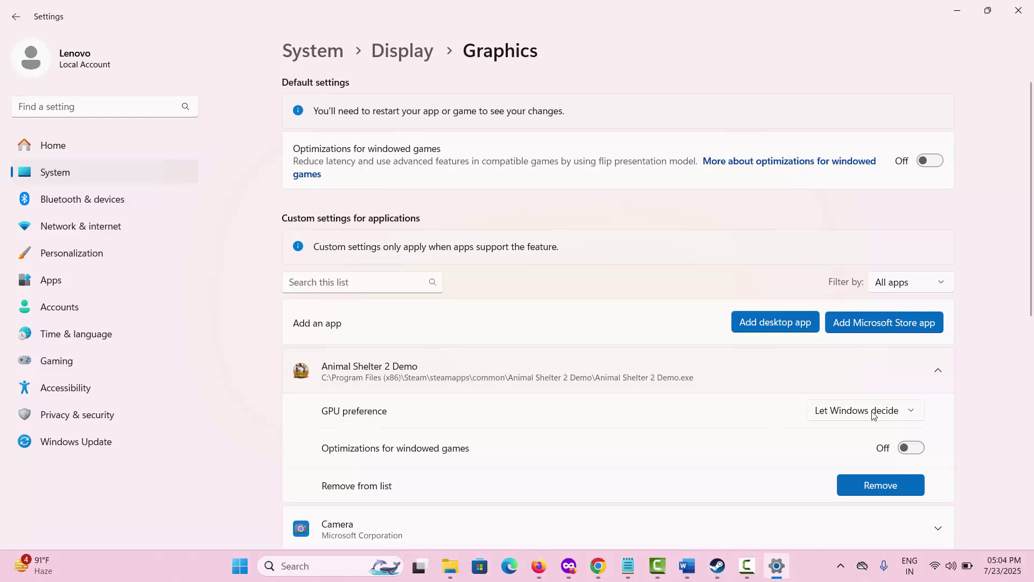
Choose High Performance as the demo's GPU preference, then close Settings to show Word's Methods 9–15.
left_click(864, 414)
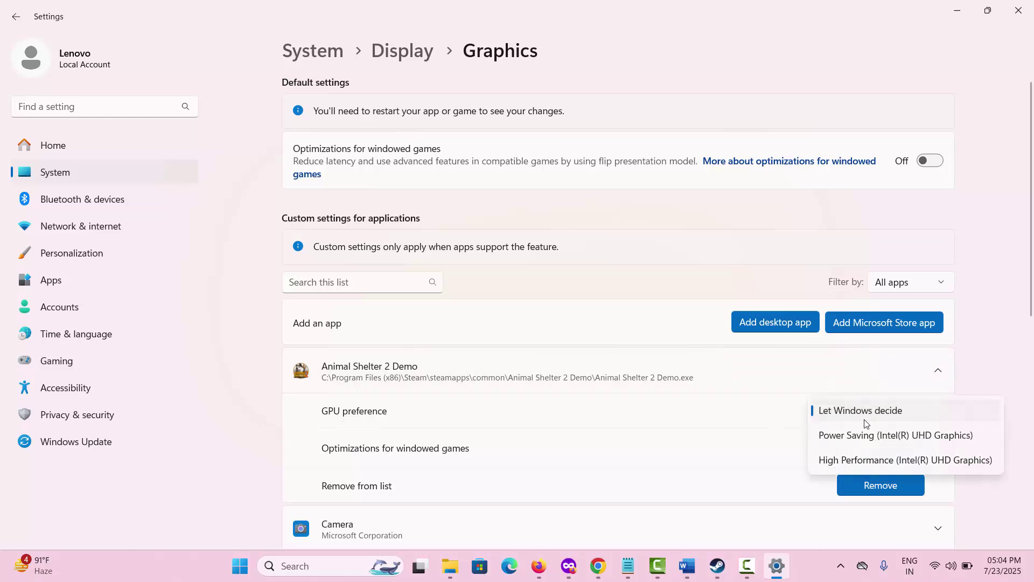
left_click(873, 460)
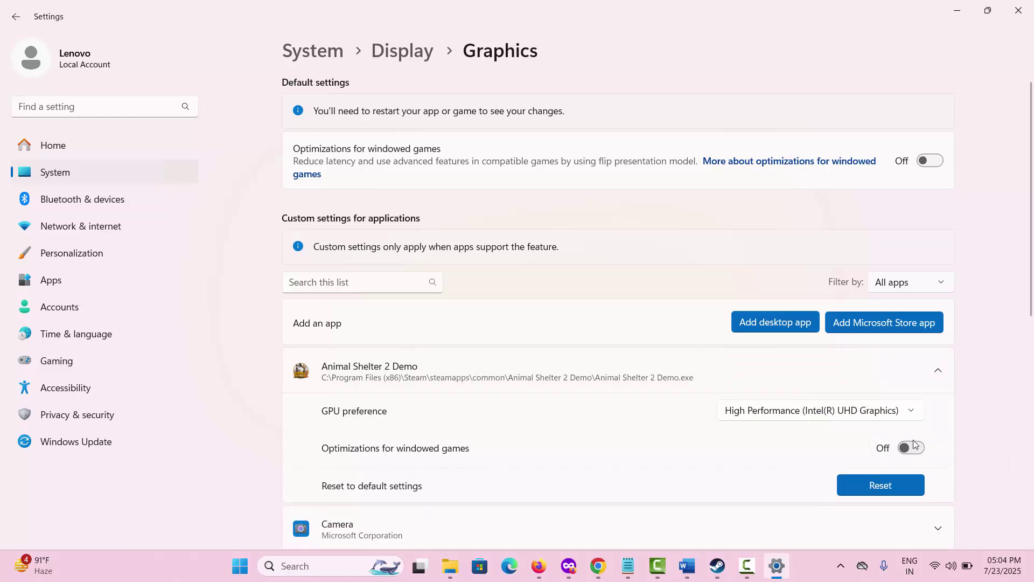
left_click(1018, 10)
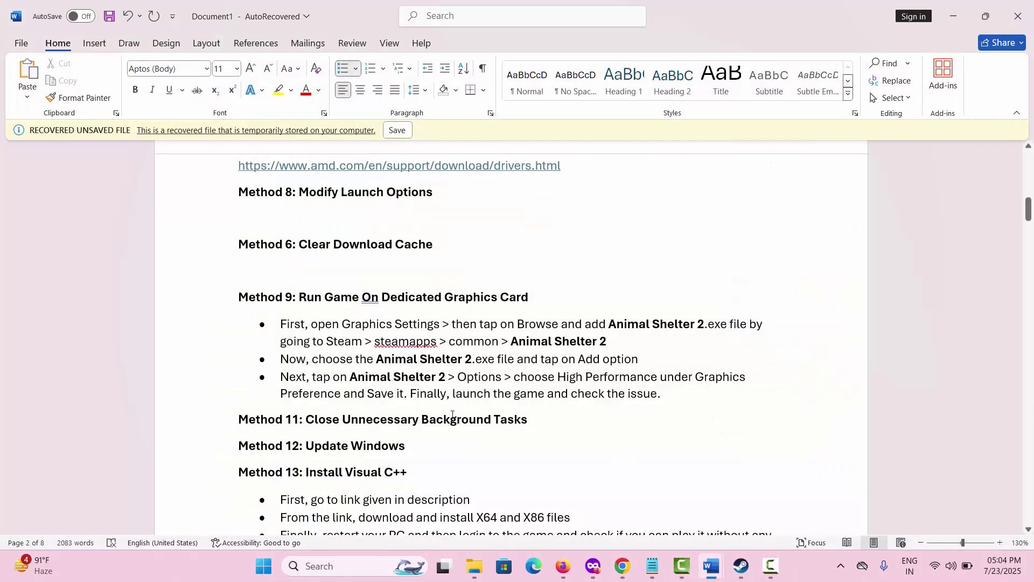
scroll(445, 414, "down", 3)
scroll(445, 414, "up", 1)
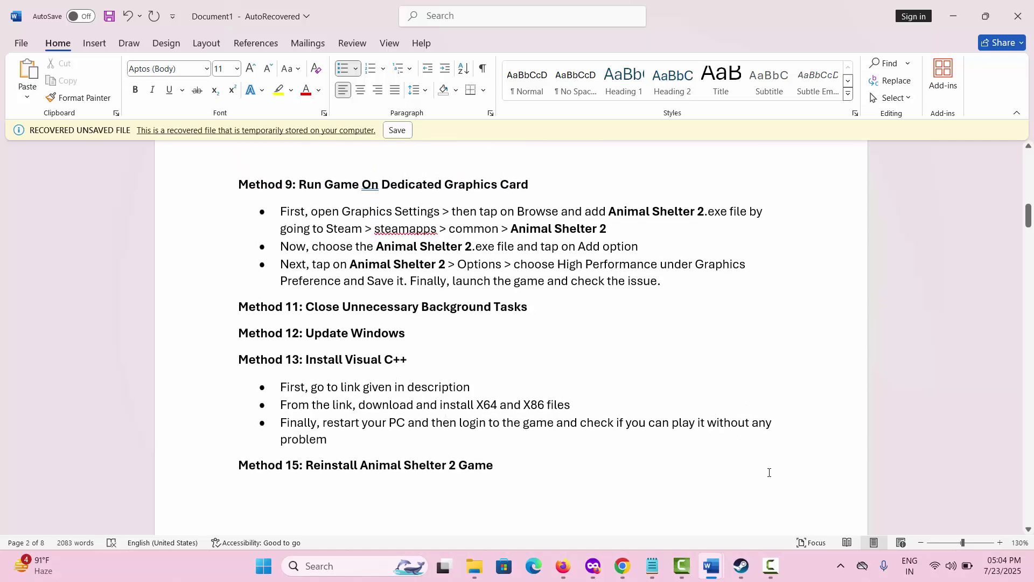
right_click(813, 568)
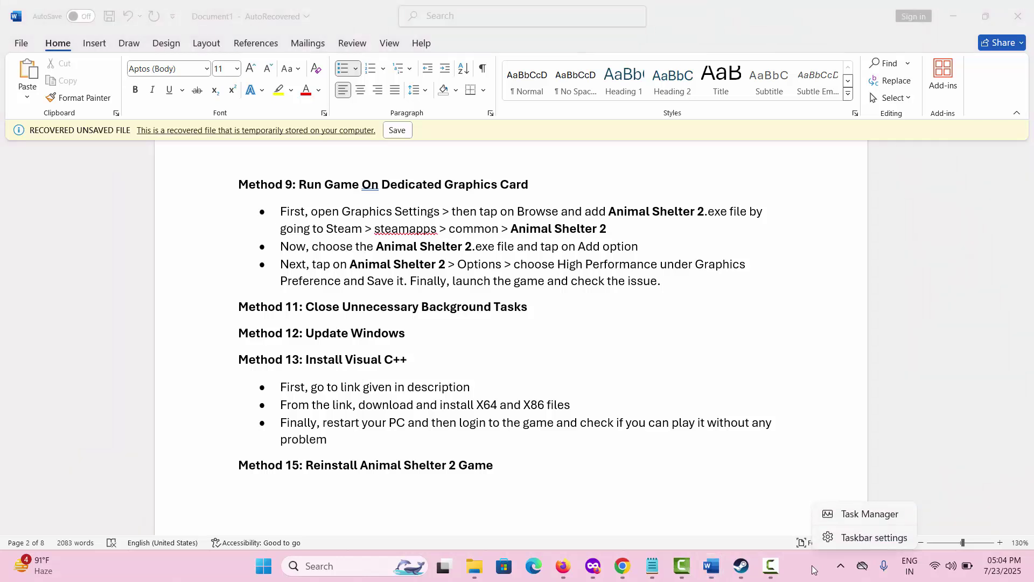
left_click(847, 516)
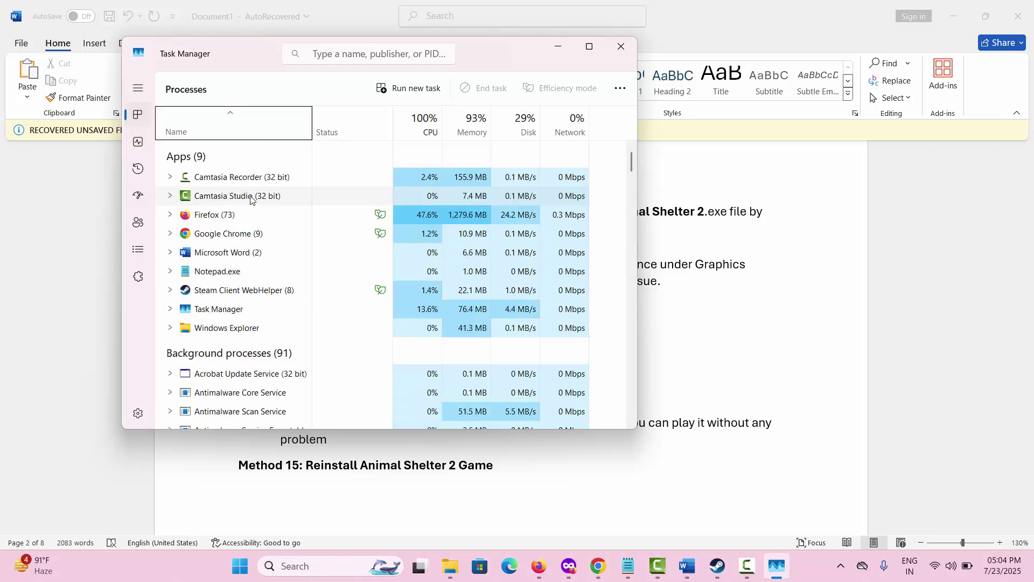
right_click(250, 198)
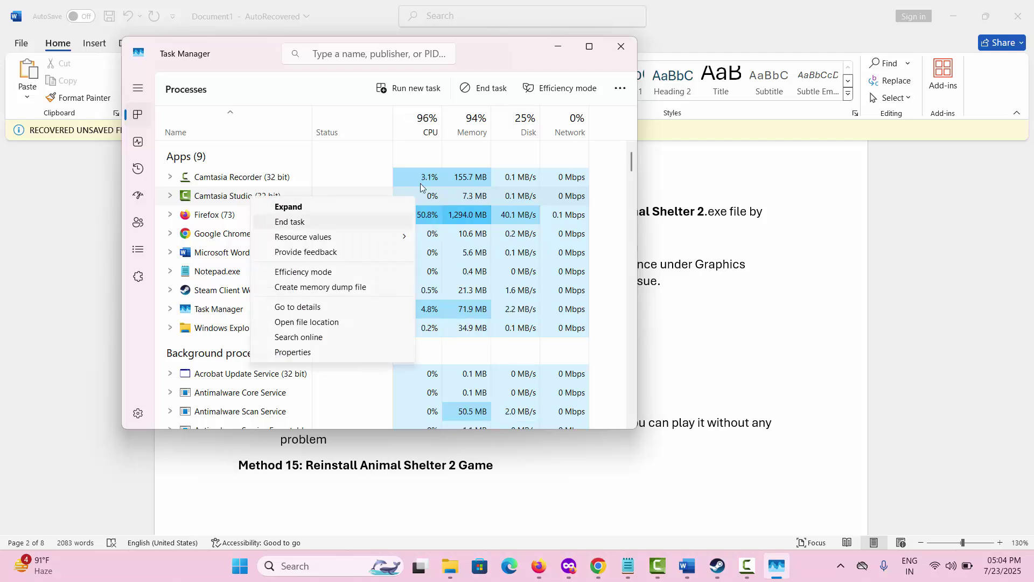
left_click(621, 47)
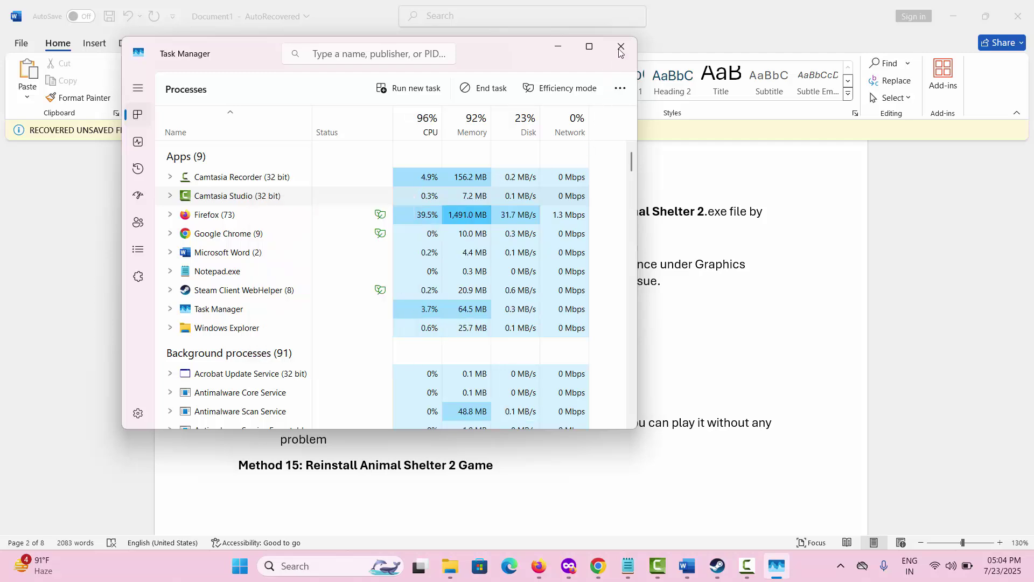
left_click(621, 47)
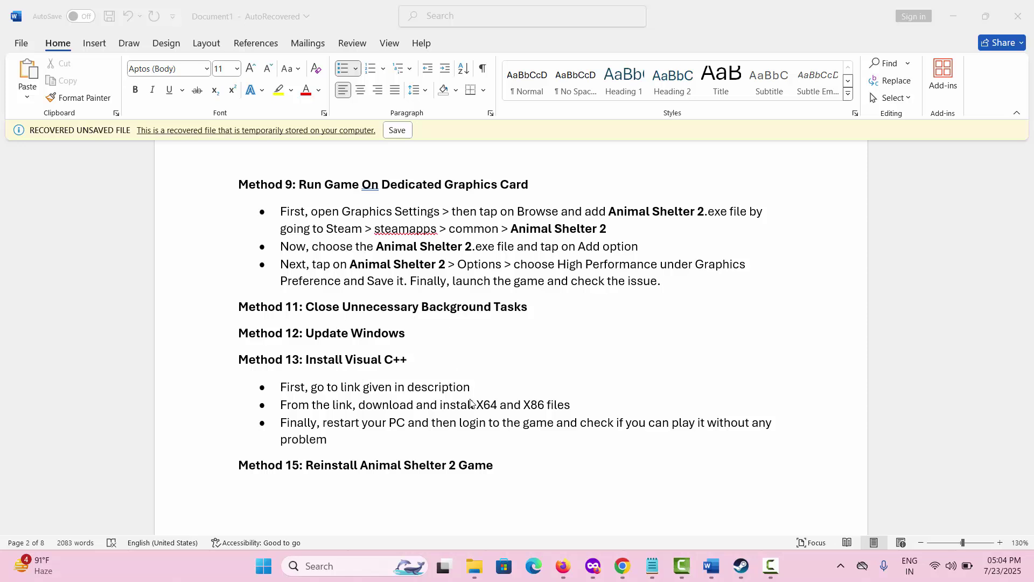
left_click(332, 571)
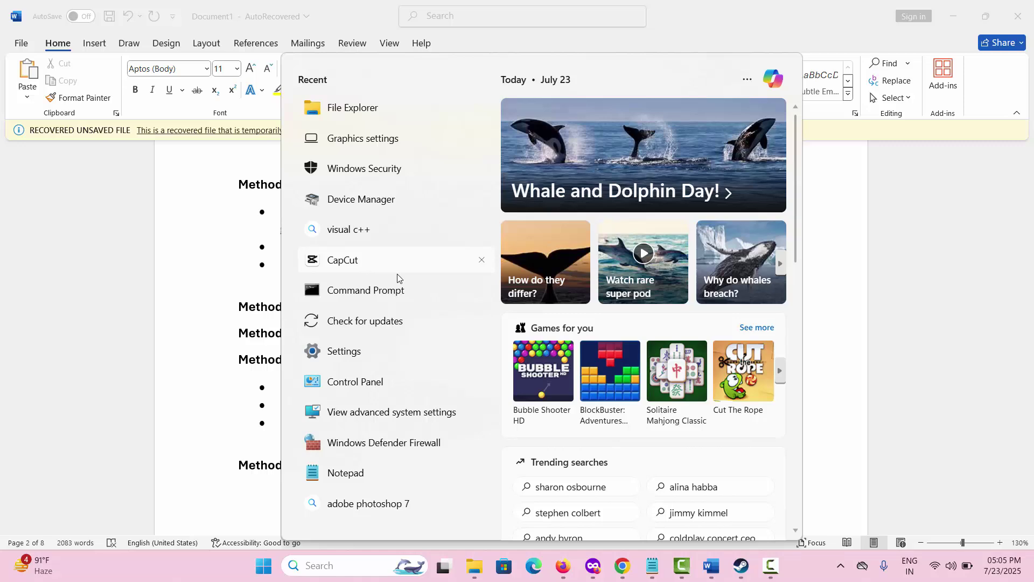
left_click(385, 322)
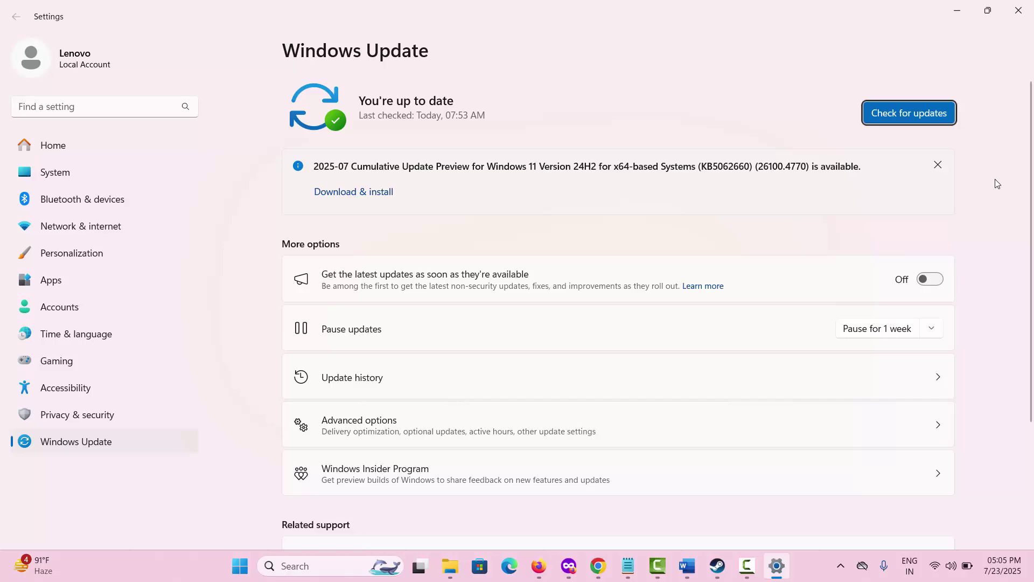
left_click(1020, 19)
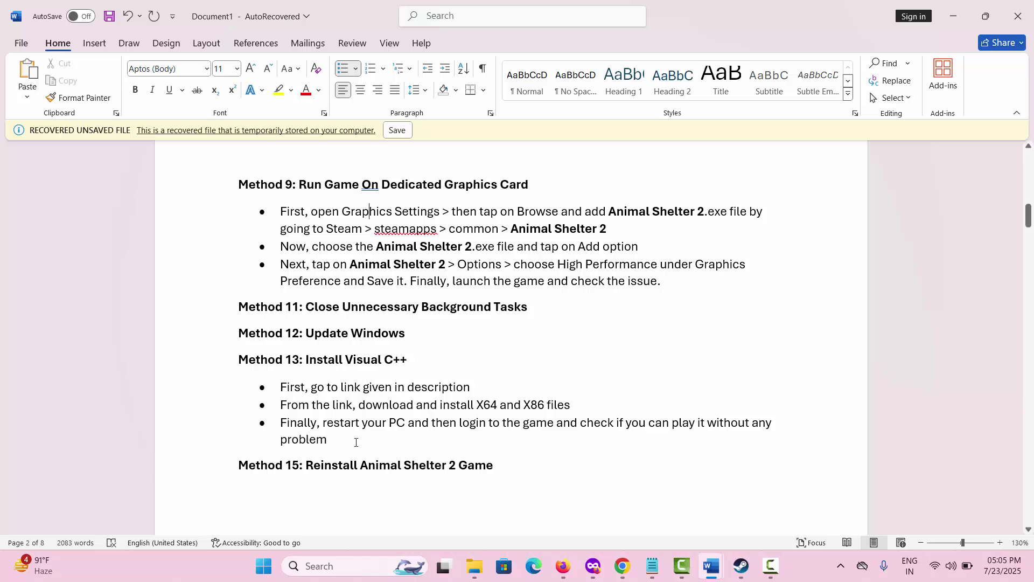
Bring the Steam library window back to the front.
scroll(352, 441, "down", 1)
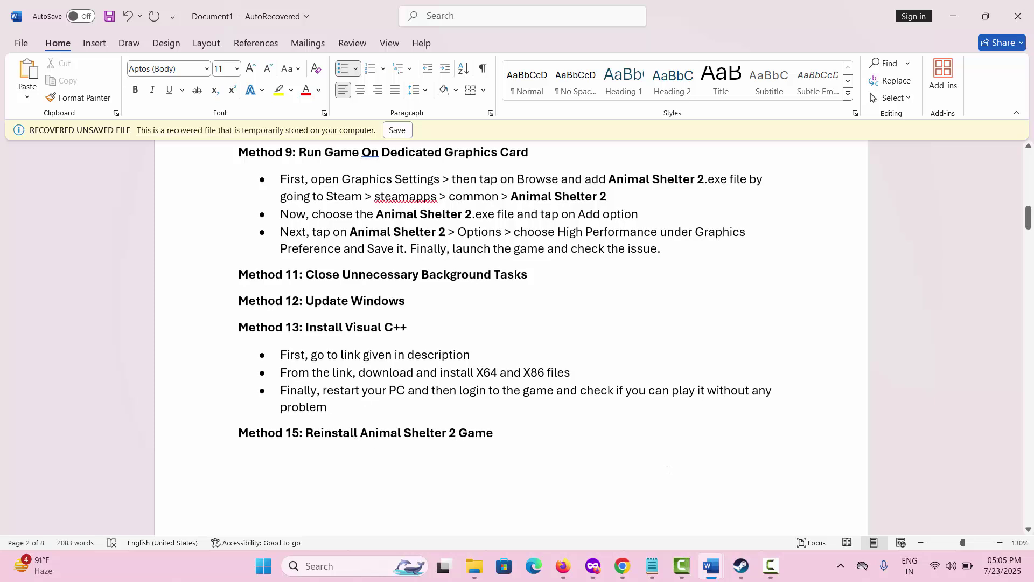
mouse_move(745, 572)
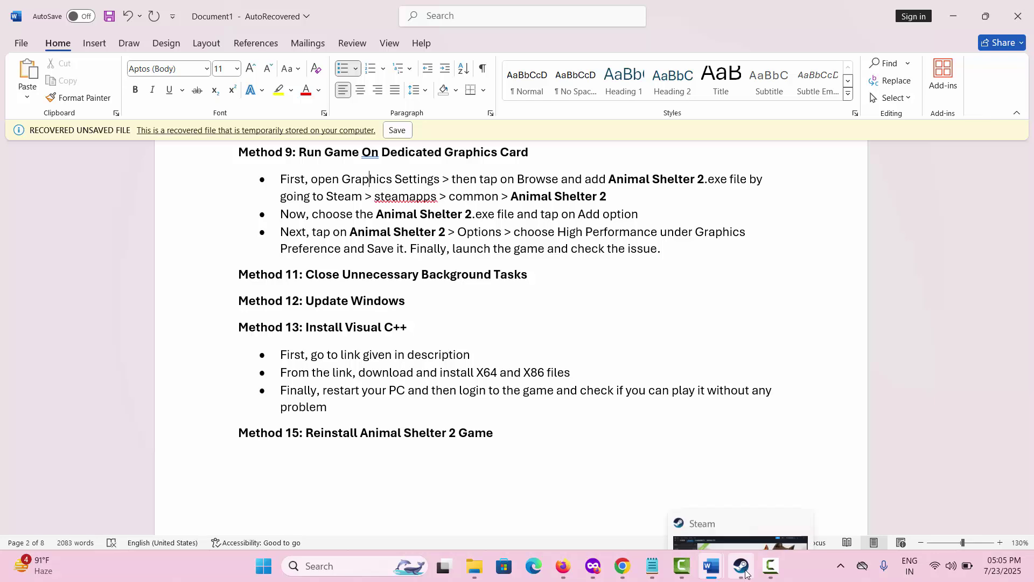
left_click(742, 566)
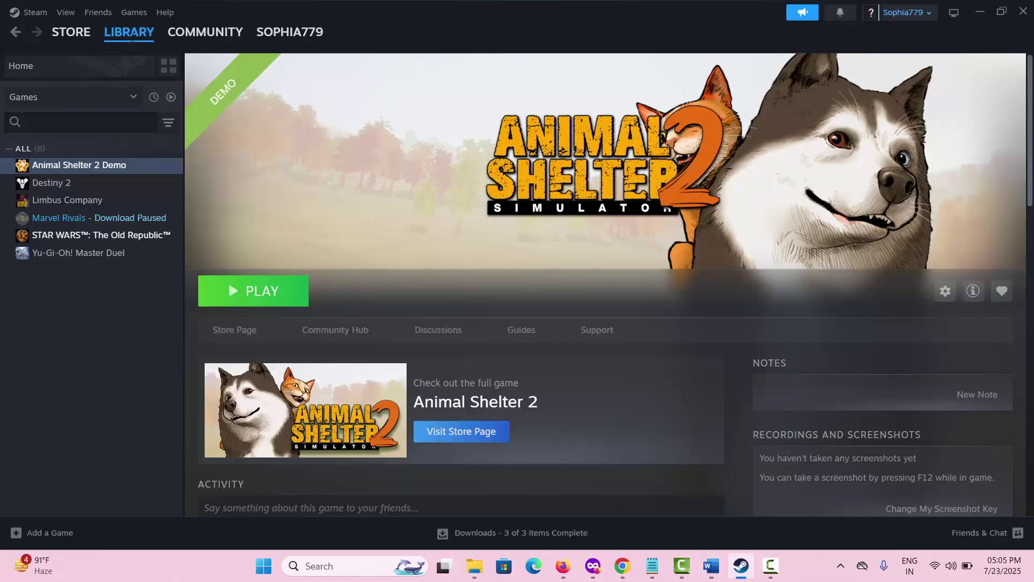
Open Uninstall for Animal Shelter 2 Demo via Manage, then cancel to keep the game installed.
right_click(115, 168)
mouse_move(152, 247)
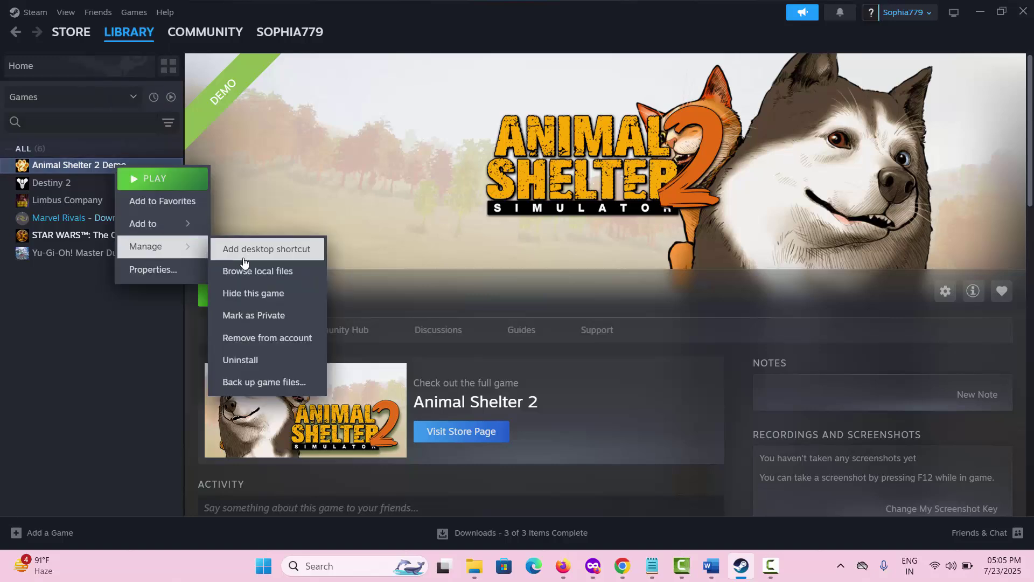
left_click(251, 365)
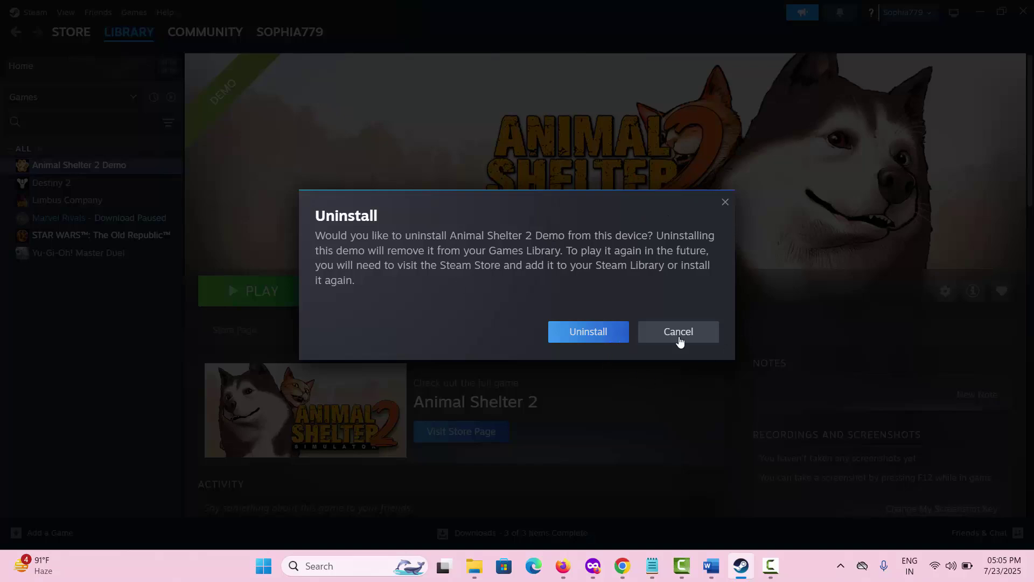
left_click(680, 338)
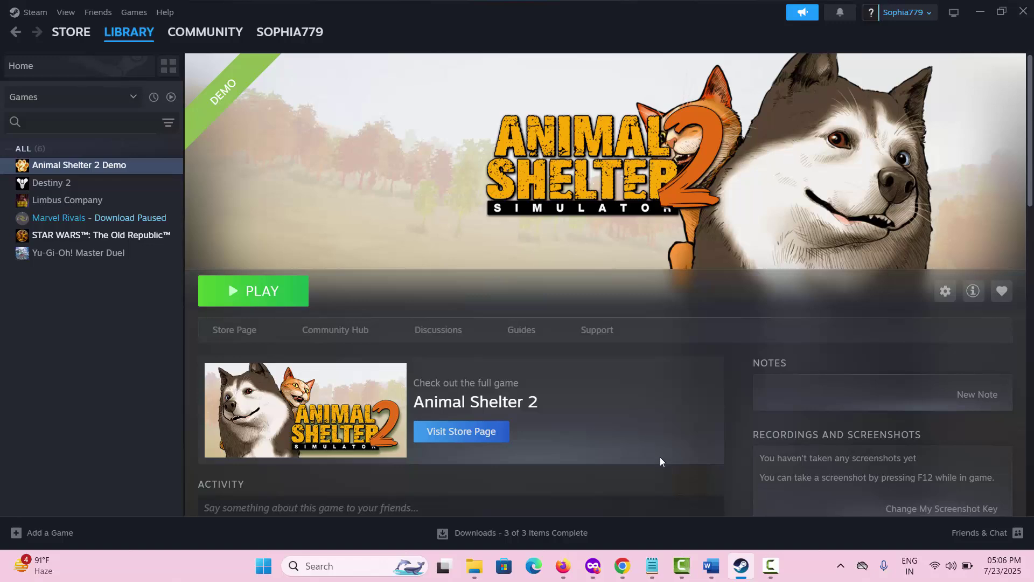
scroll(598, 399, "down", 3)
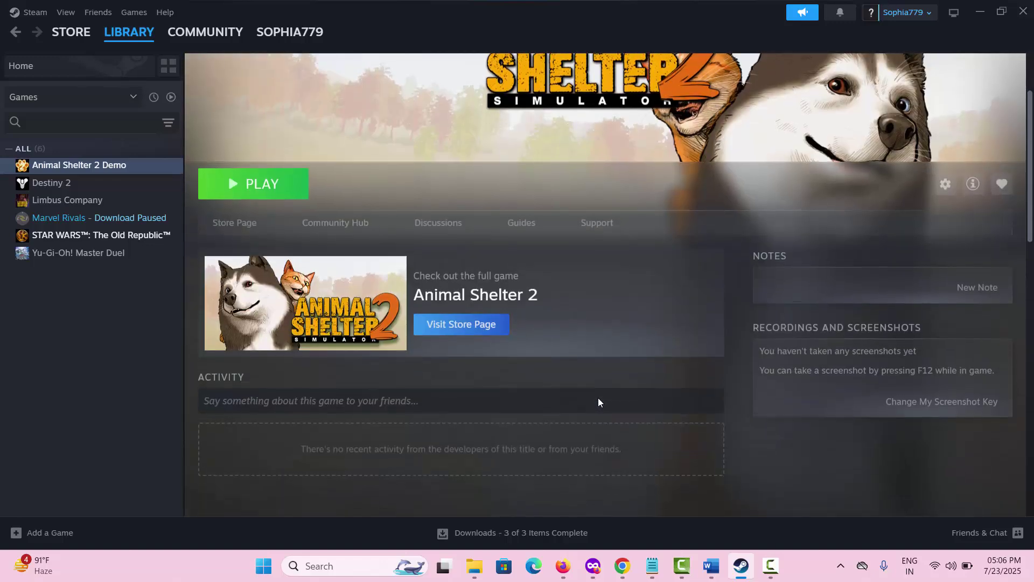